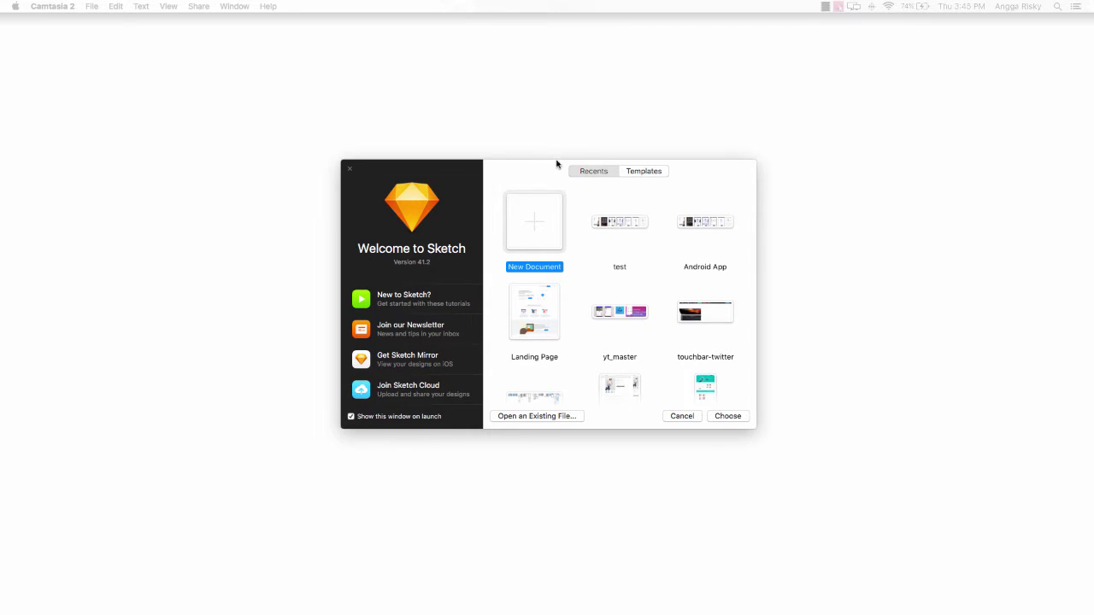
Dismiss the Sketch welcome window and start a new blank Untitled document
click(529, 165)
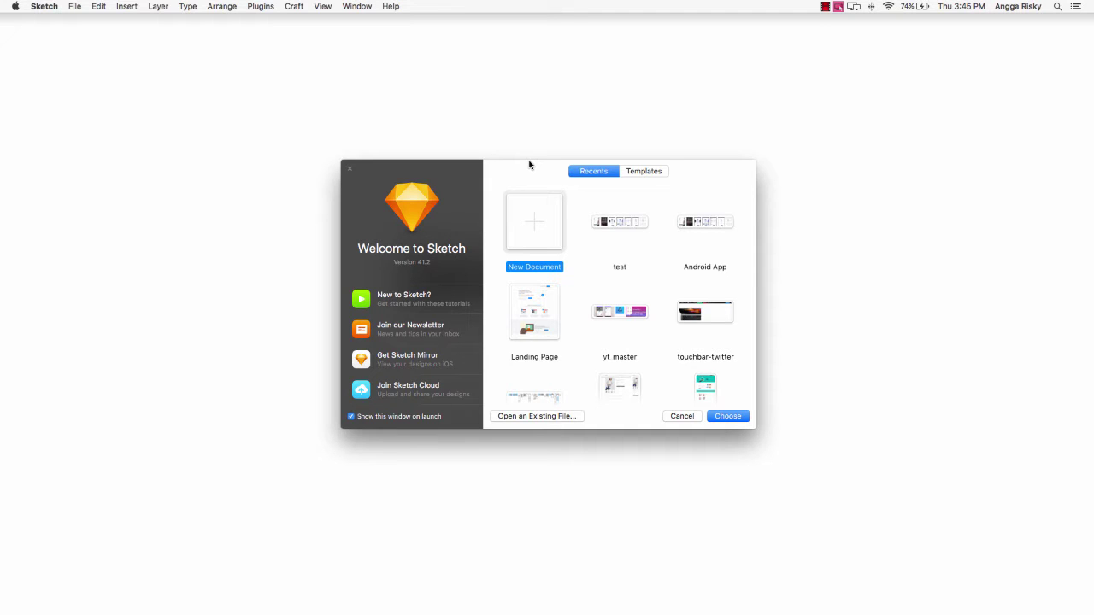
click(716, 419)
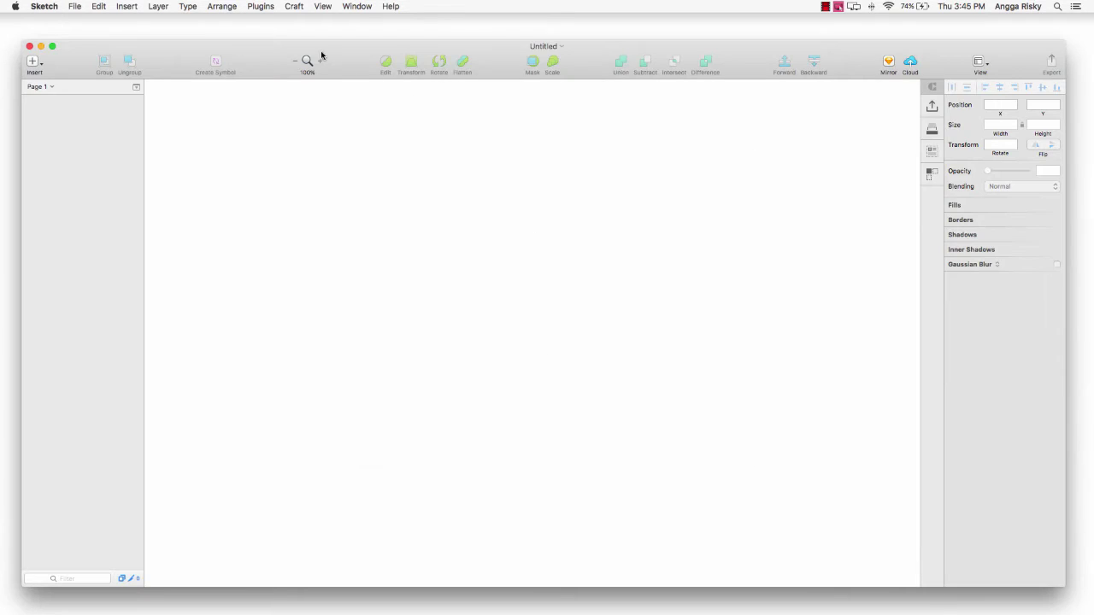
Insert a 375×667 iPhone 7 artboard onto the empty canvas
click(33, 56)
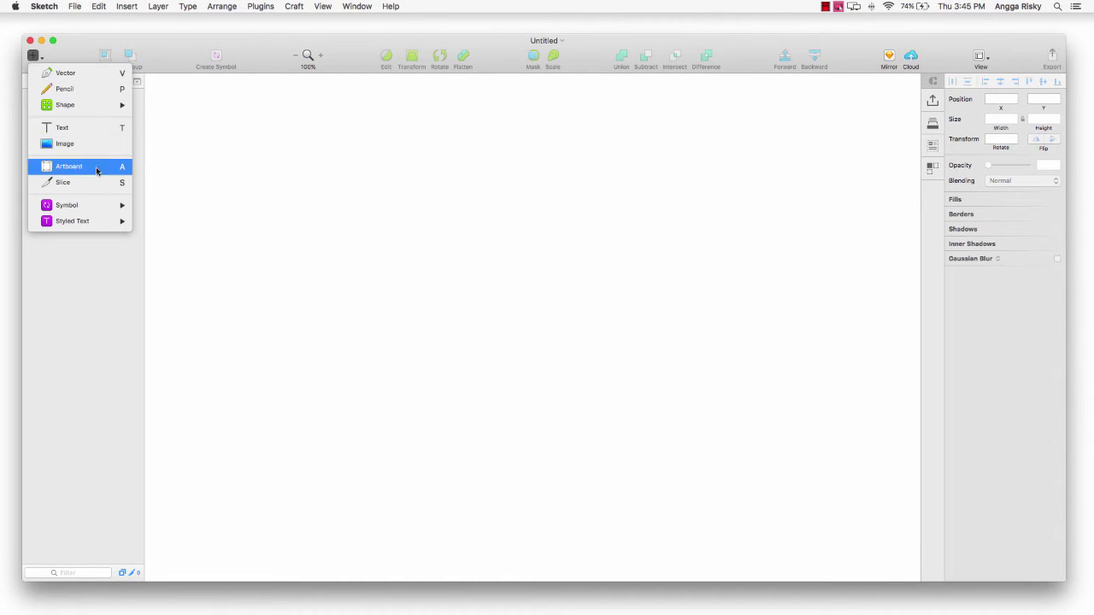
click(97, 171)
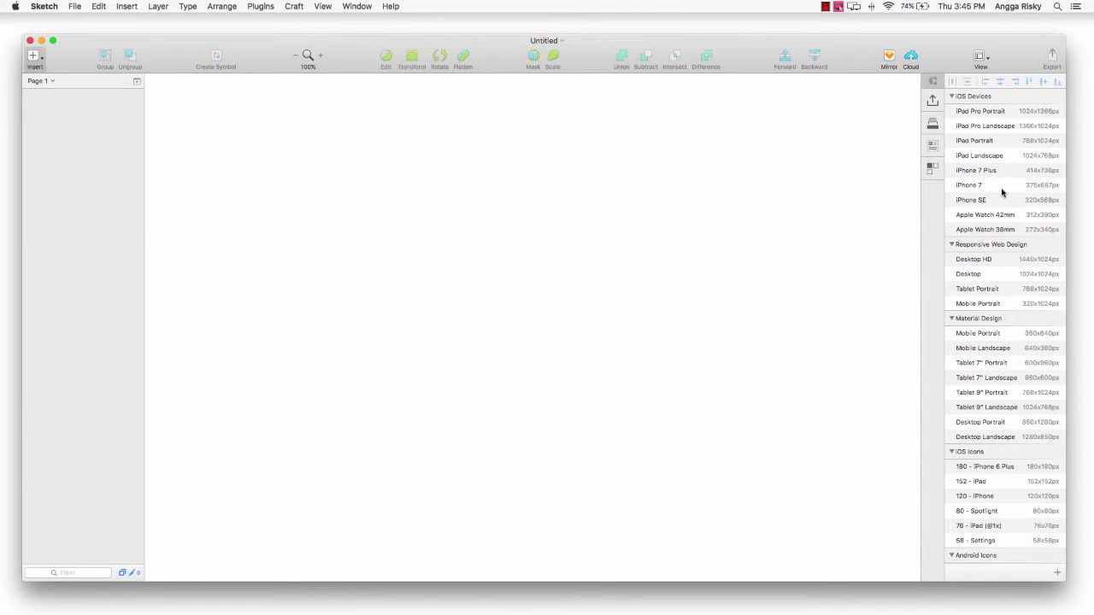
click(996, 190)
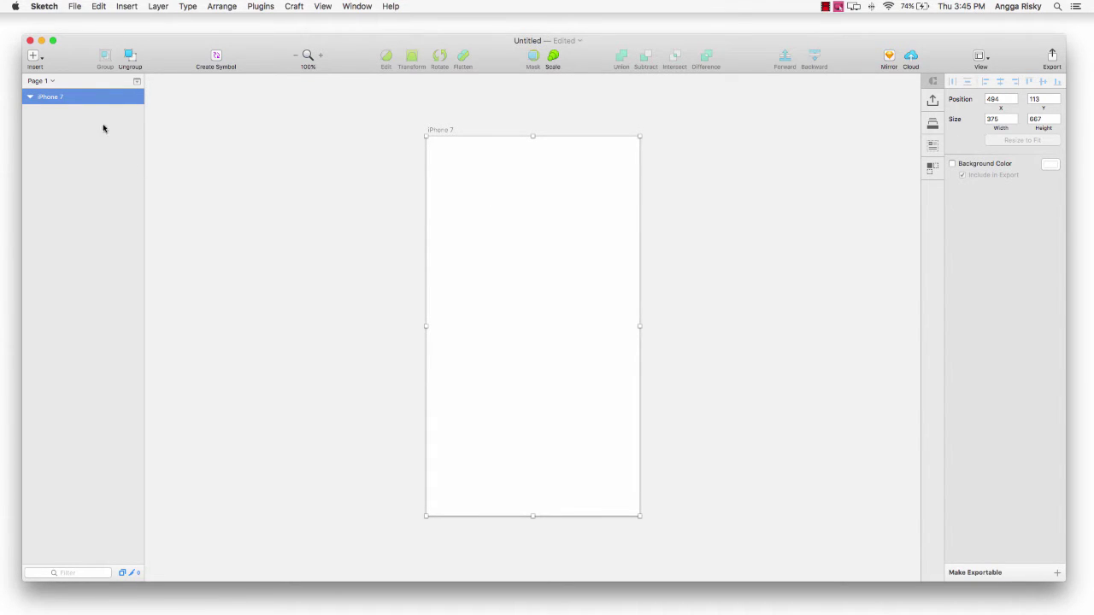
click(31, 59)
mouse_move(65, 105)
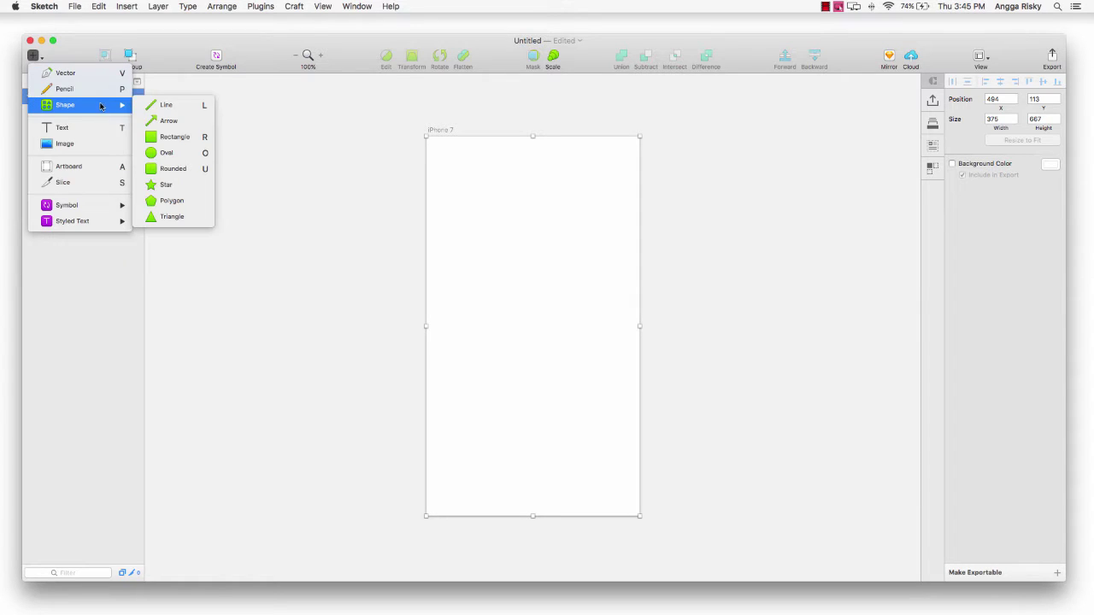
click(174, 136)
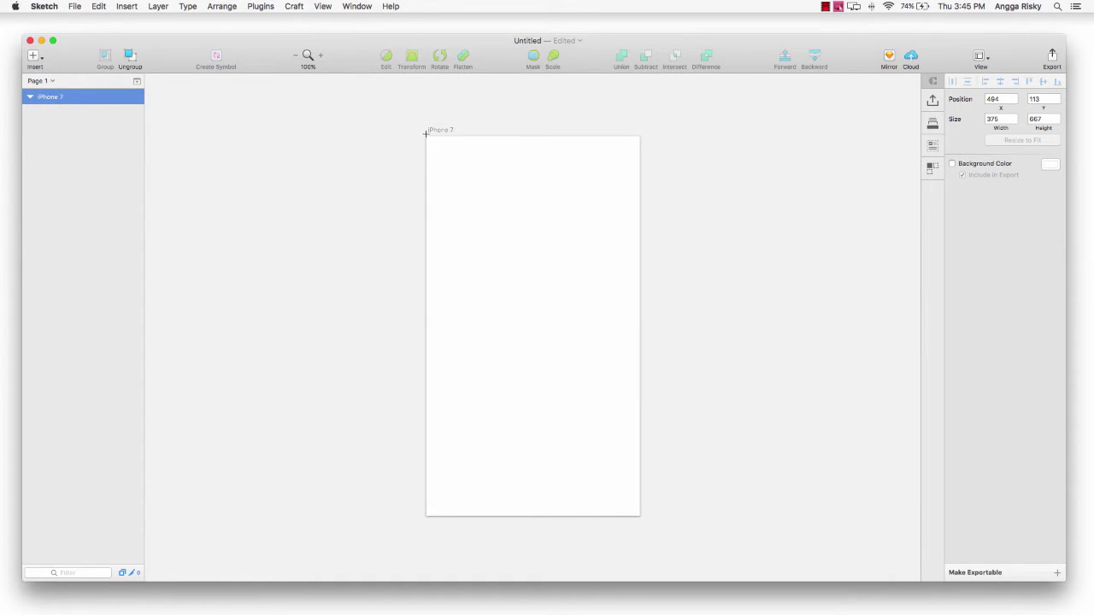
Cover the artboard with a borderless rectangle filled blue 3383EC, saved to Document Colors
drag(426, 133, 640, 516)
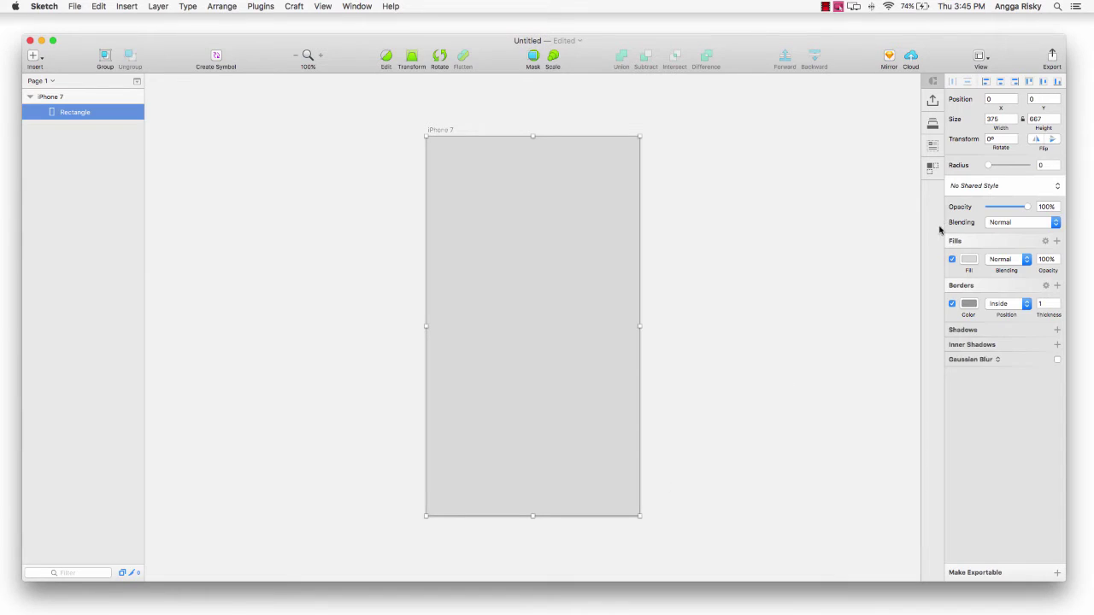
click(952, 306)
click(968, 259)
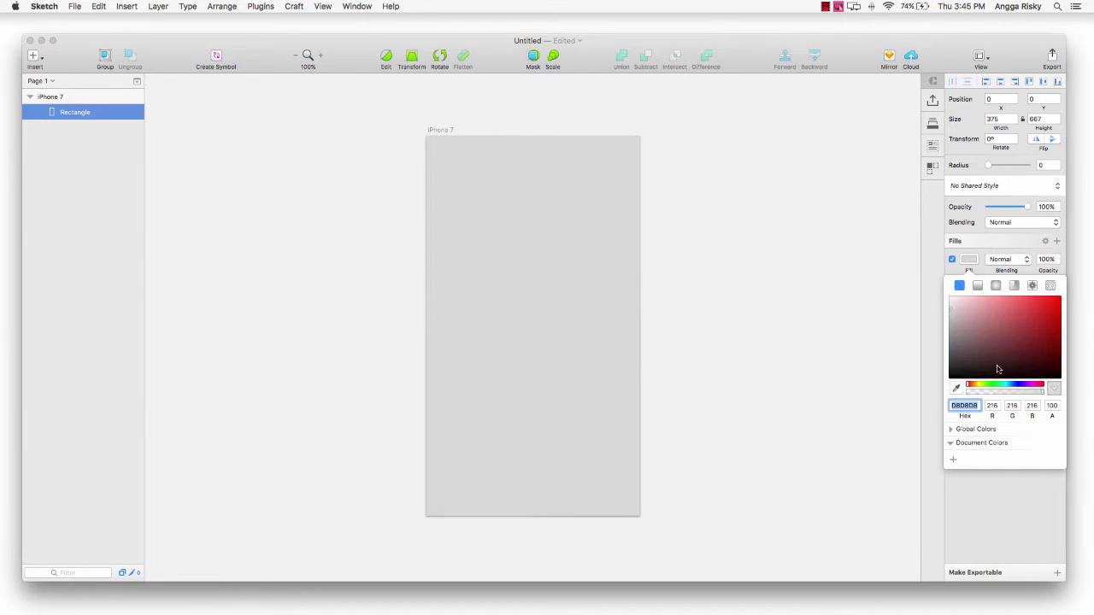
click(1012, 385)
click(1039, 301)
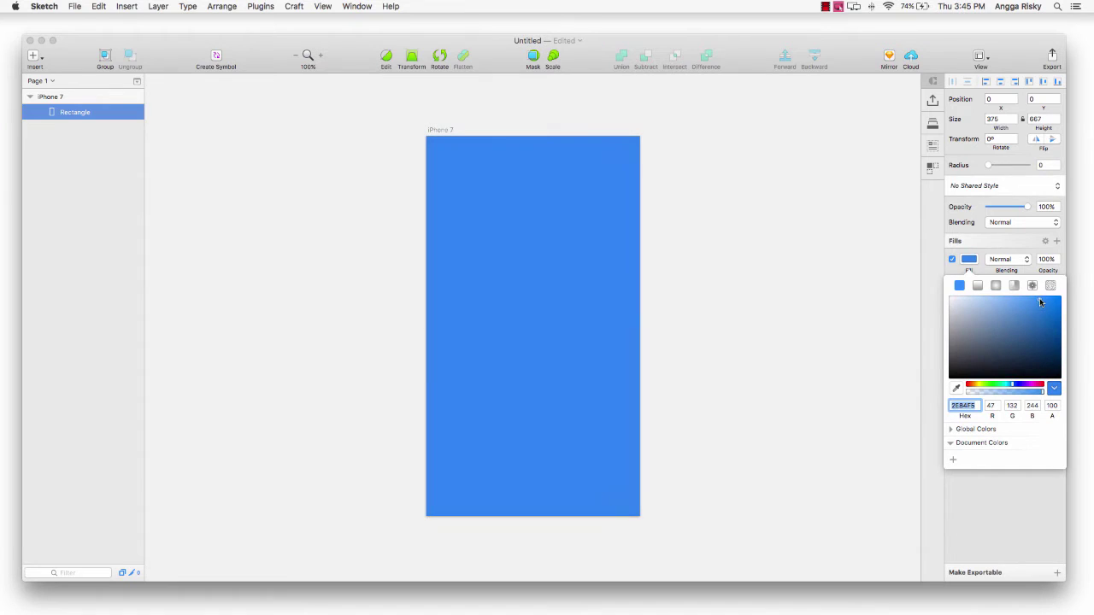
drag(1040, 298, 1037, 302)
click(953, 460)
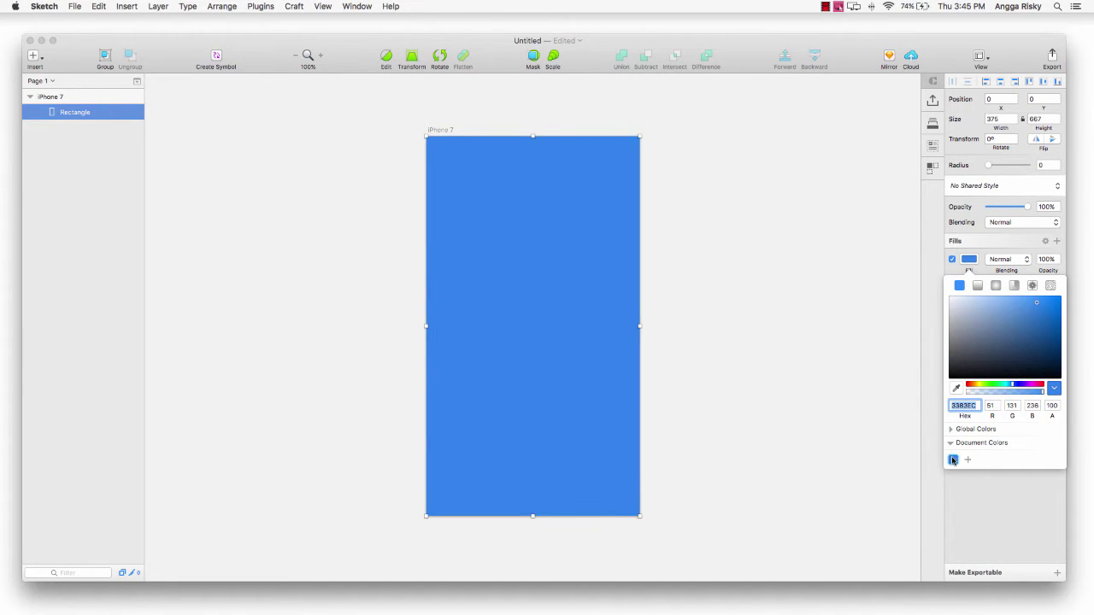
click(976, 267)
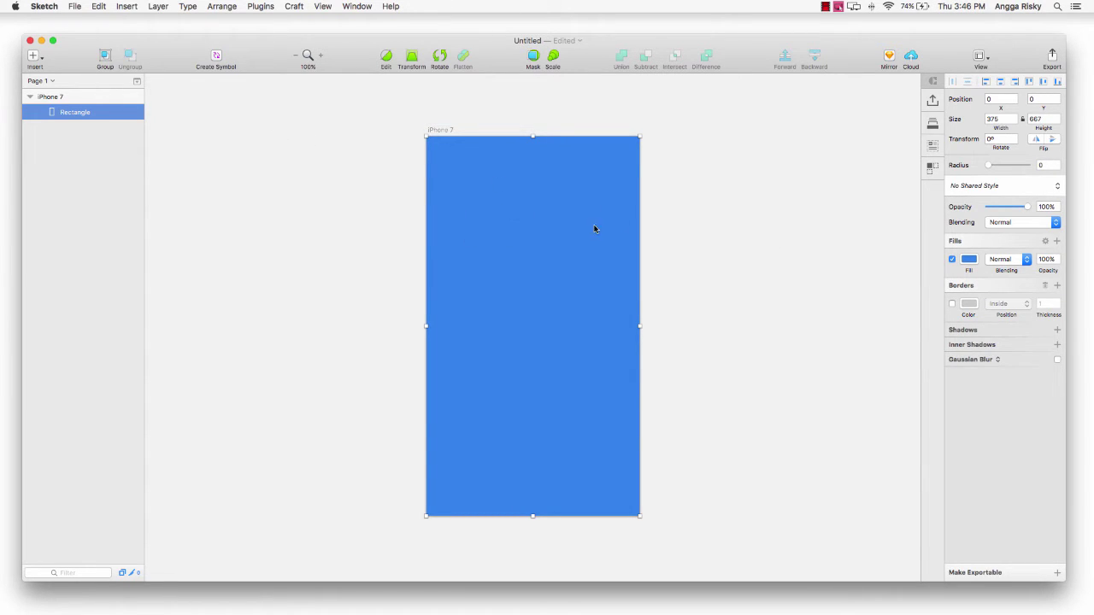
Insert the simple-line-icons playlist icon on the artboard via the Icon Font plugin
click(492, 231)
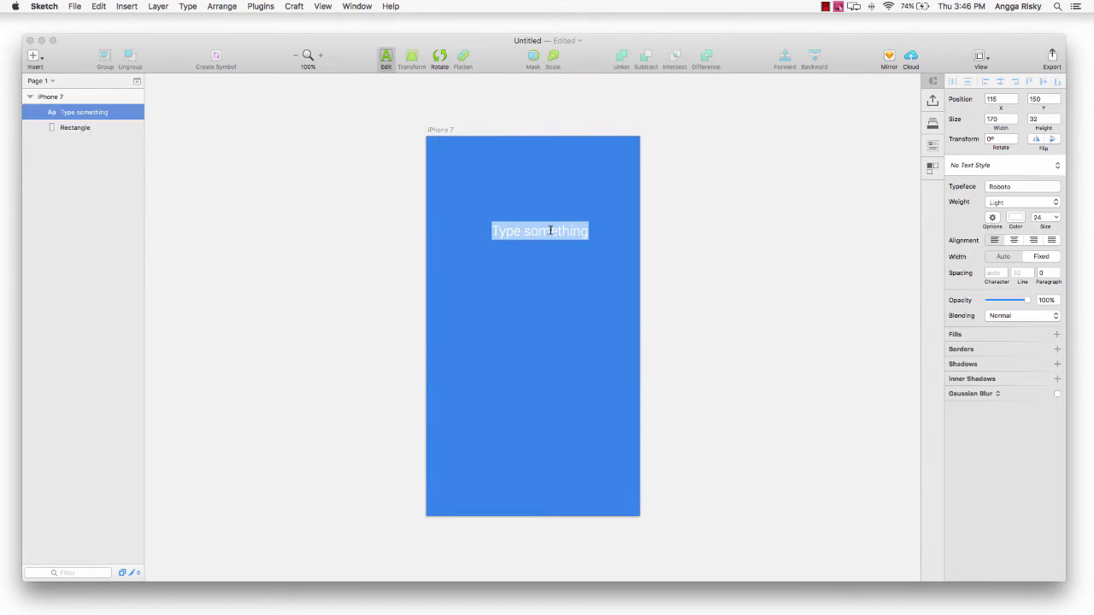
text(B)
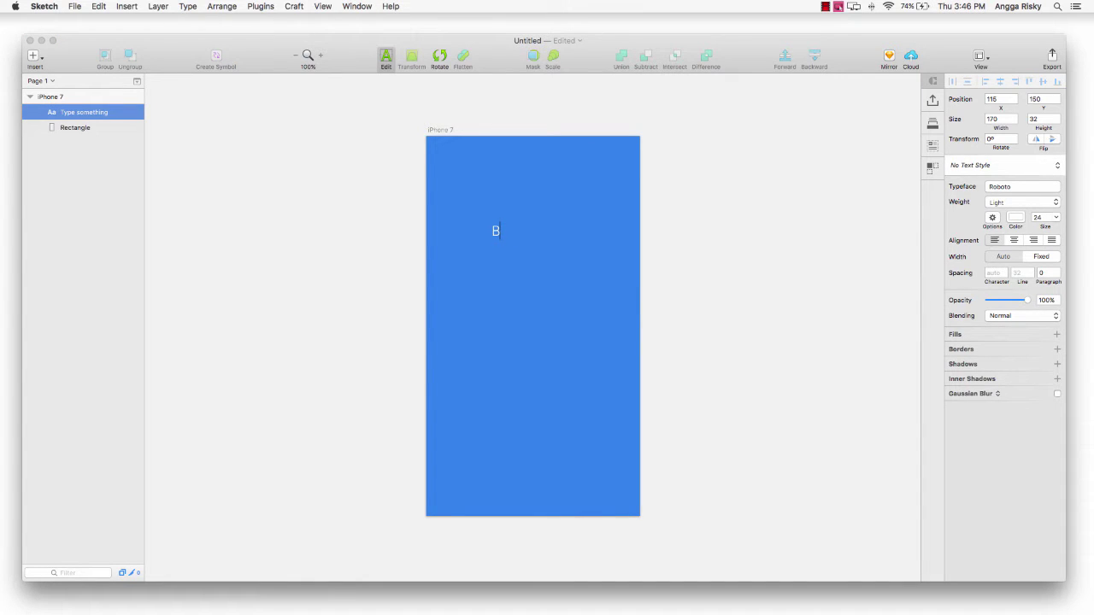
key(Escape)
click(262, 7)
mouse_move(271, 20)
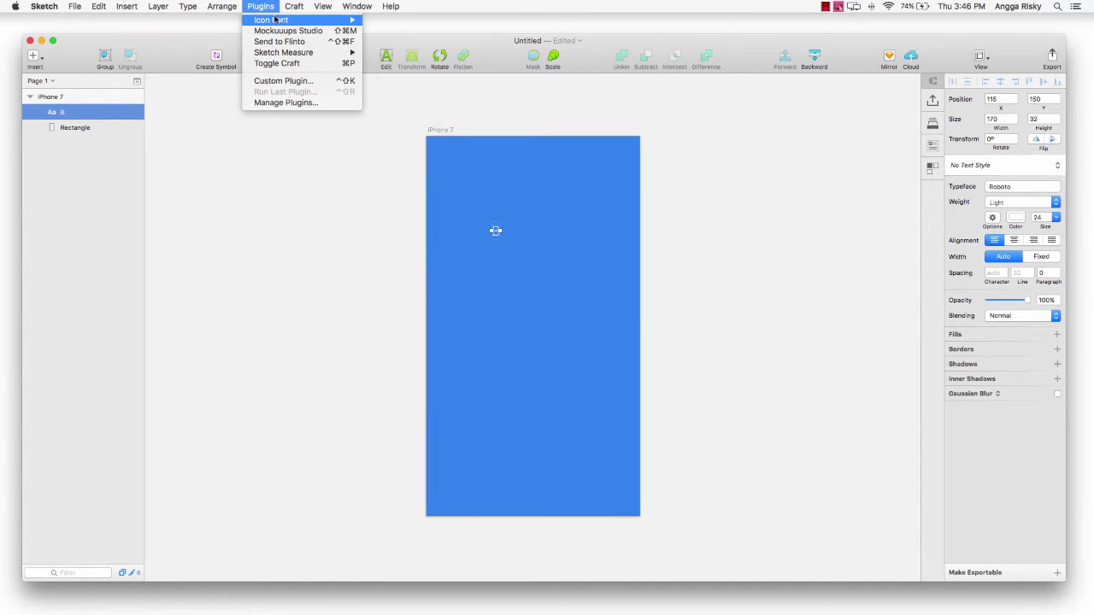
click(545, 34)
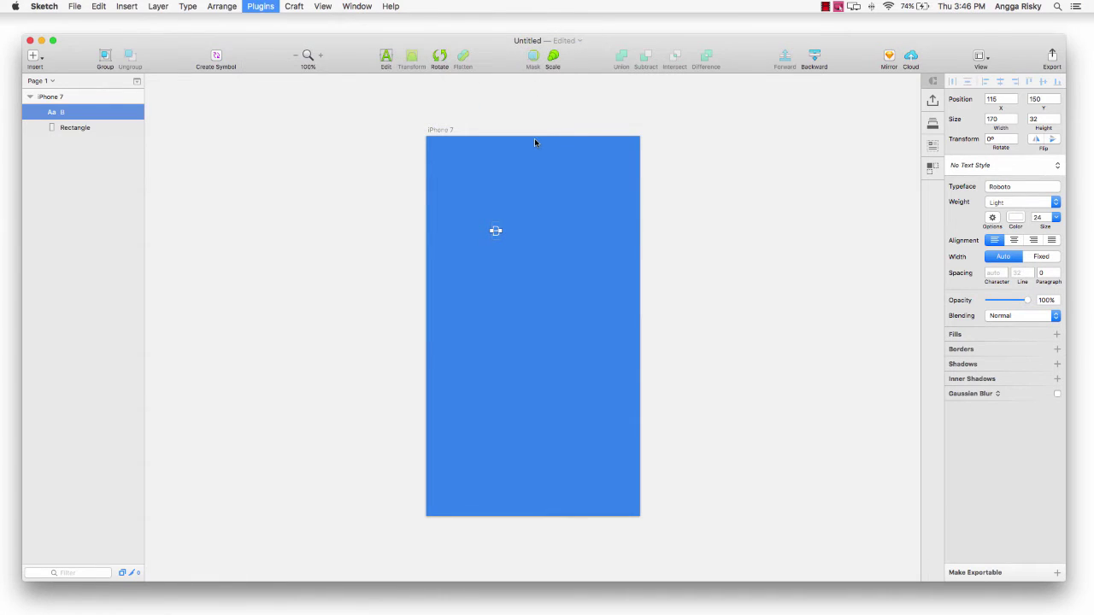
scroll(585, 285, down, 2)
scroll(557, 268, down, 3)
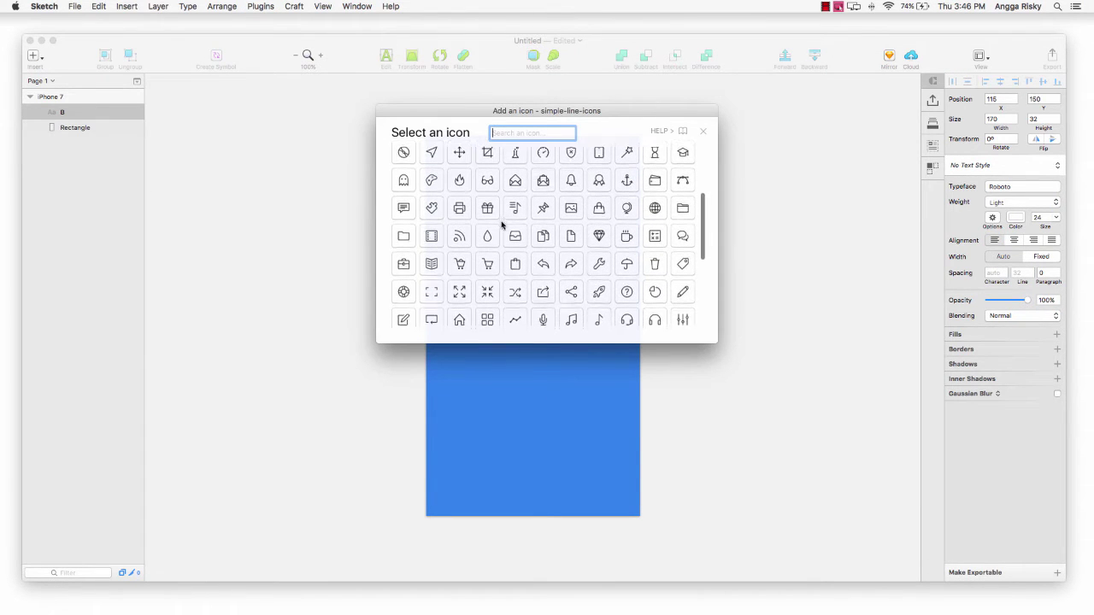
scroll(503, 223, down, 1)
click(516, 205)
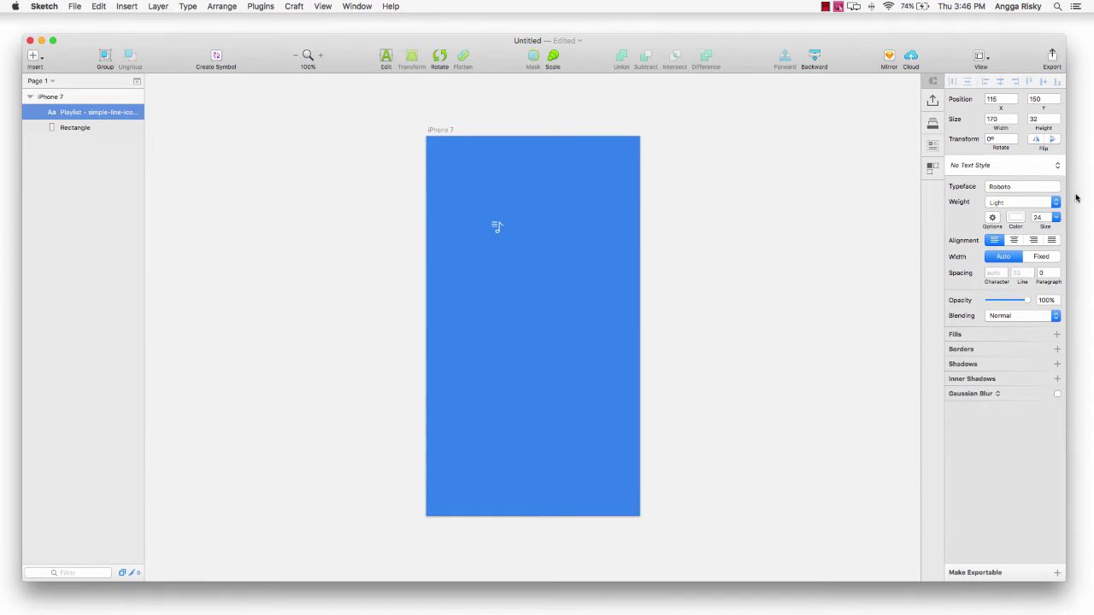
Enlarge the playlist icon to size 48 and shift it slightly left
click(1055, 219)
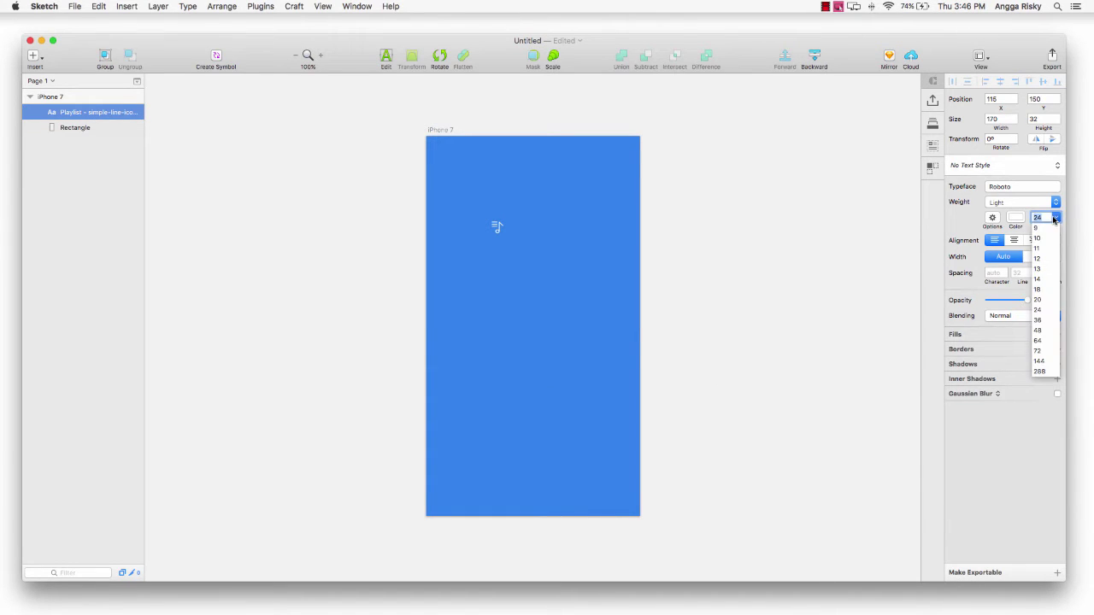
click(1039, 320)
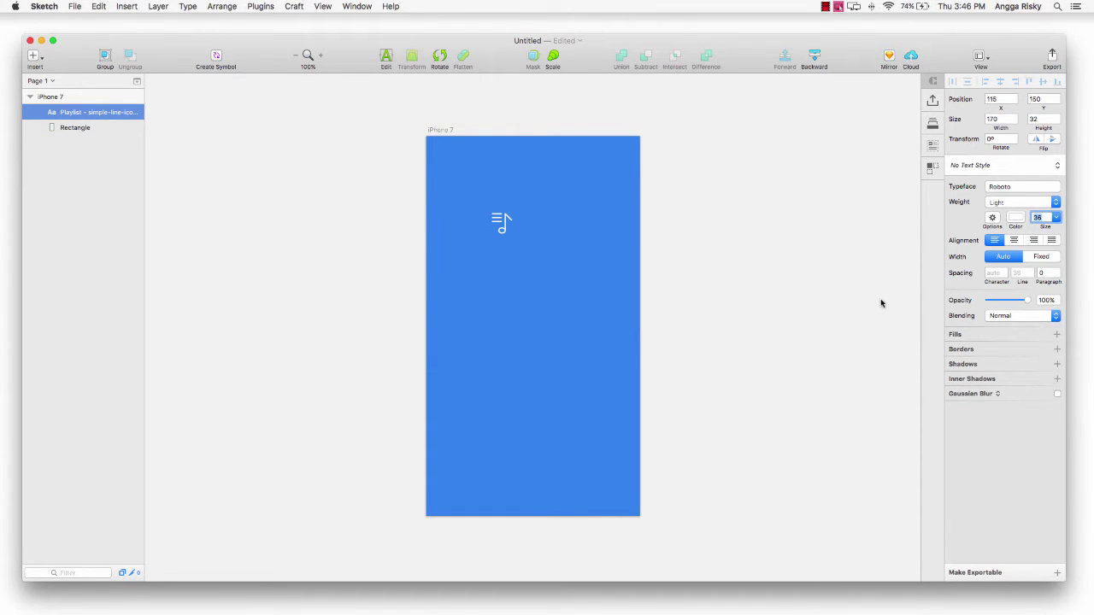
click(1060, 221)
click(1046, 333)
click(510, 218)
drag(507, 218, 490, 227)
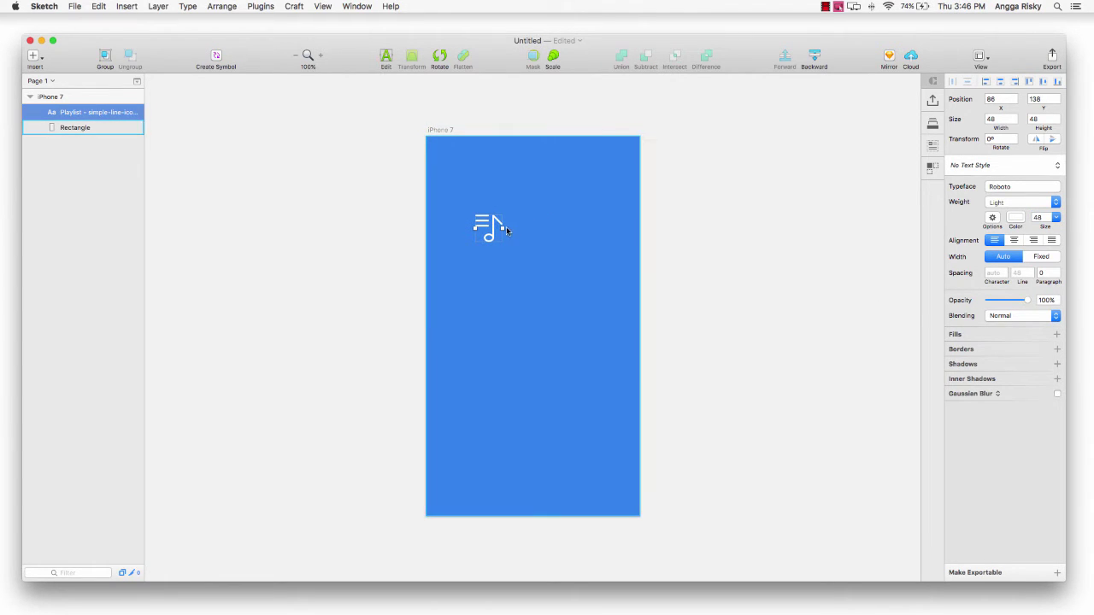
Add a 'soundme' text layer beside the playlist icon
click(511, 231)
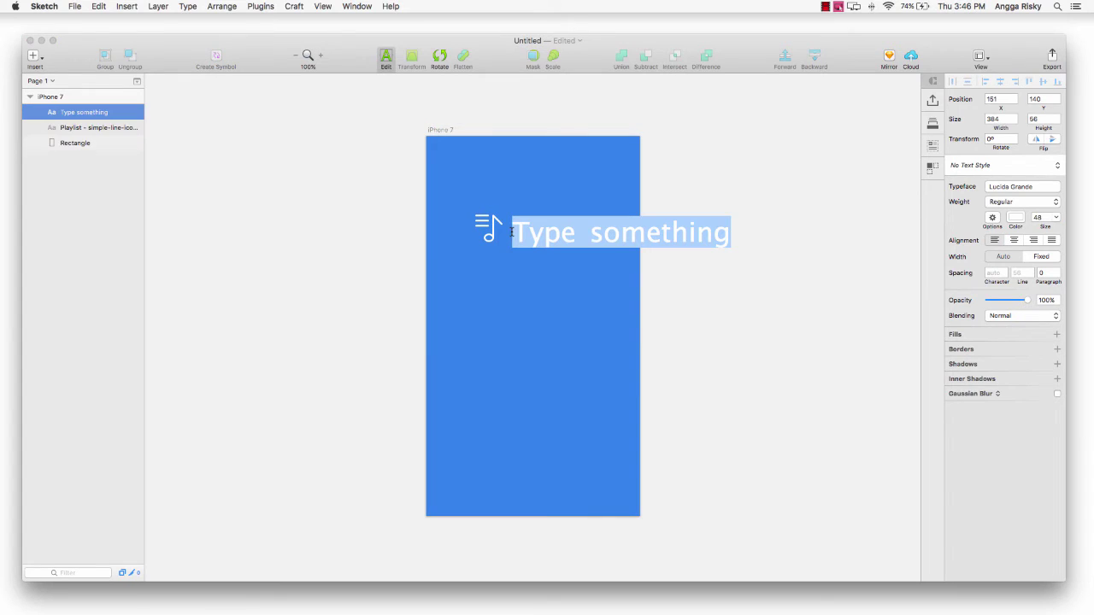
text(soundme)
key(BackSpace)
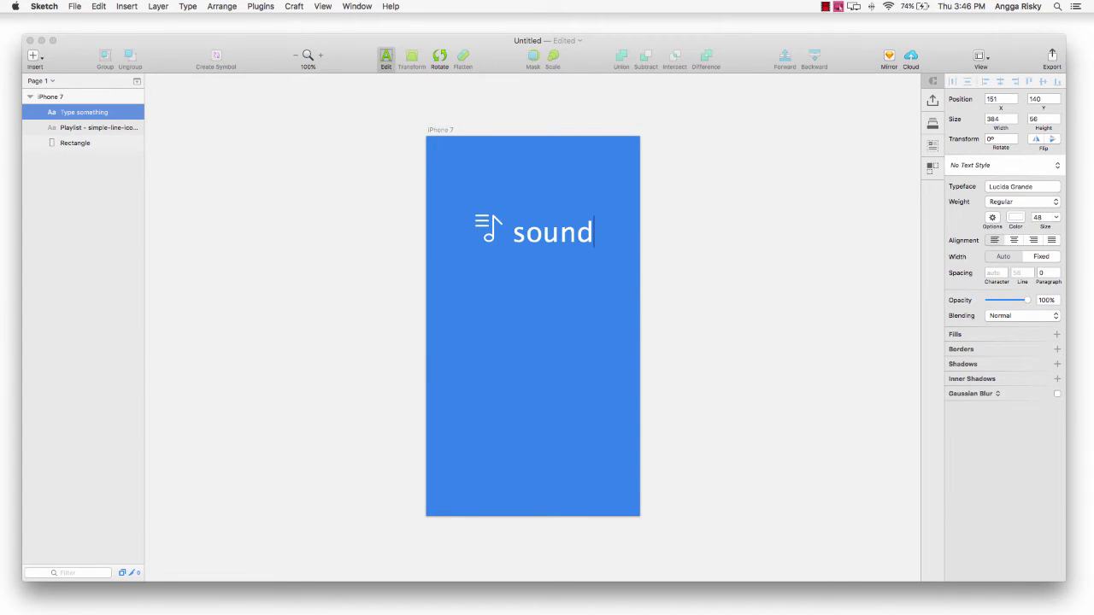
text(me)
key(super+a)
Set the soundme text's typeface to Roboto Light
click(1010, 191)
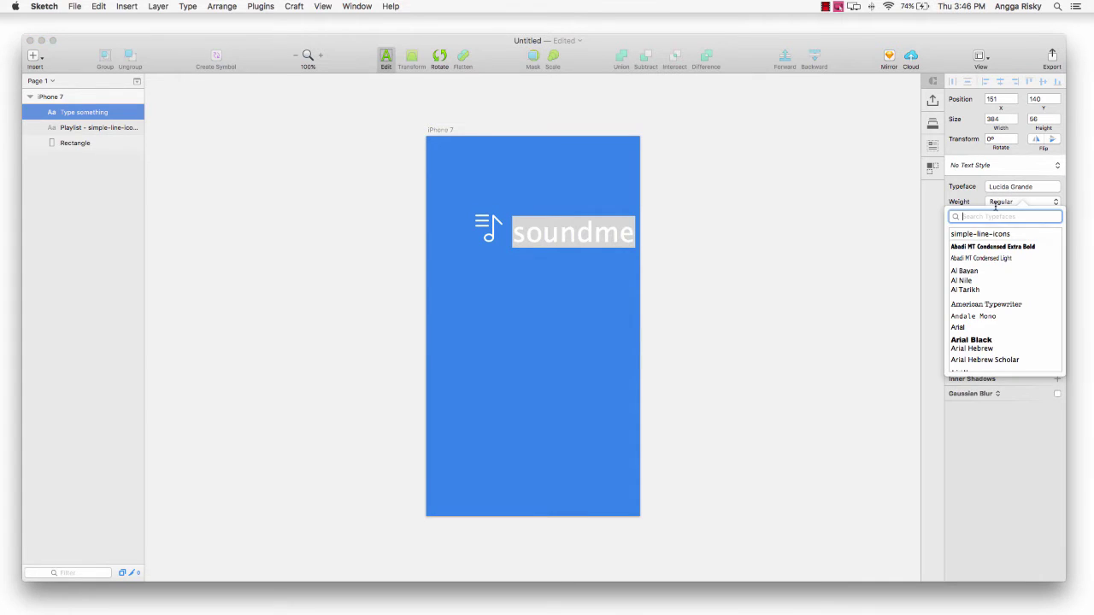
text(robo)
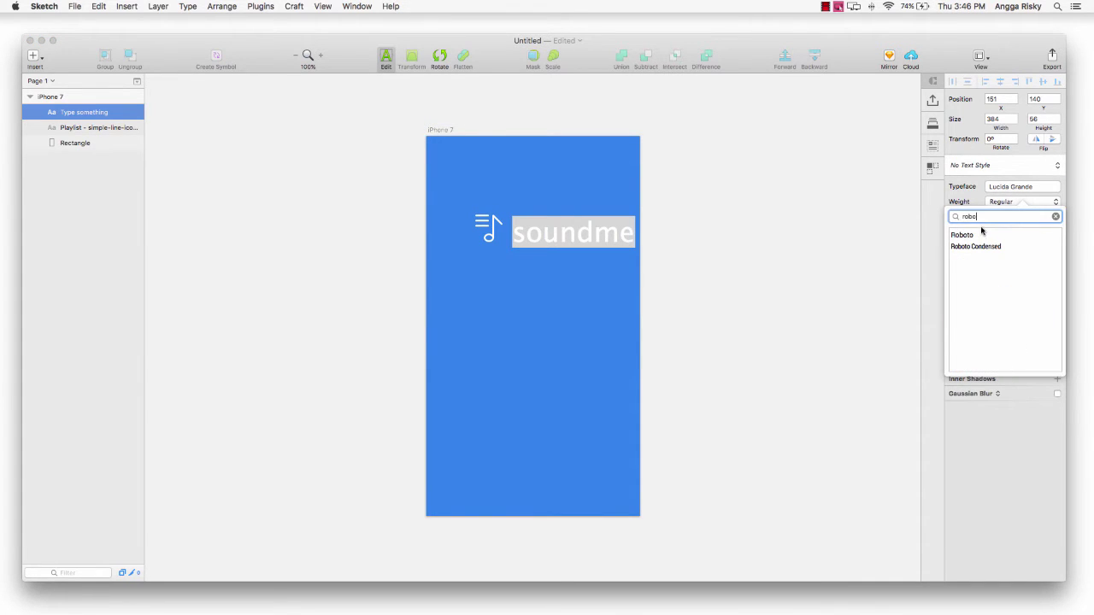
click(983, 234)
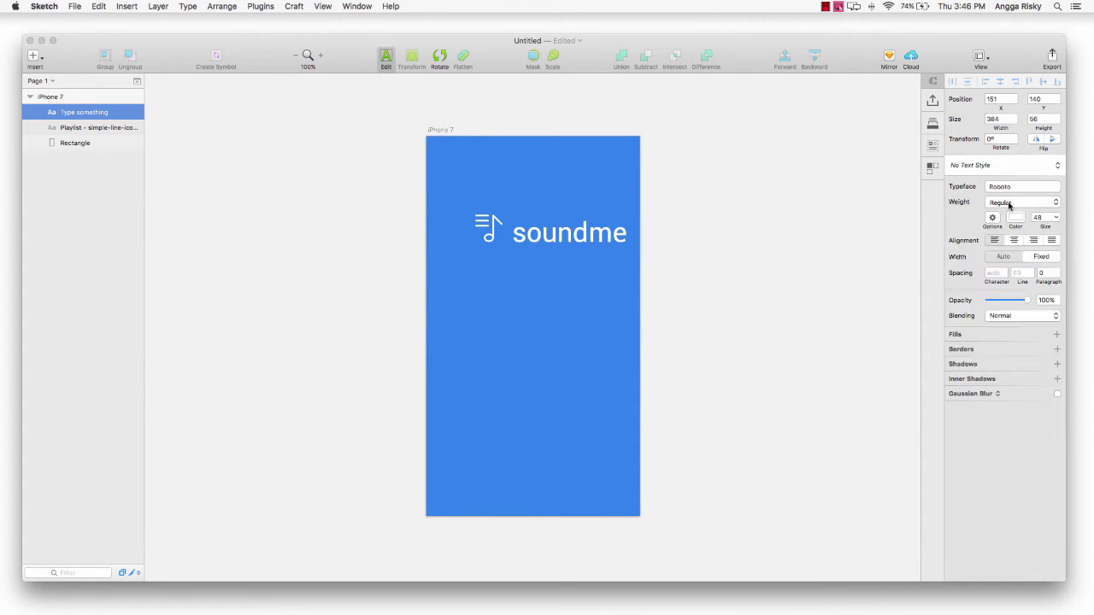
click(1004, 202)
click(1006, 229)
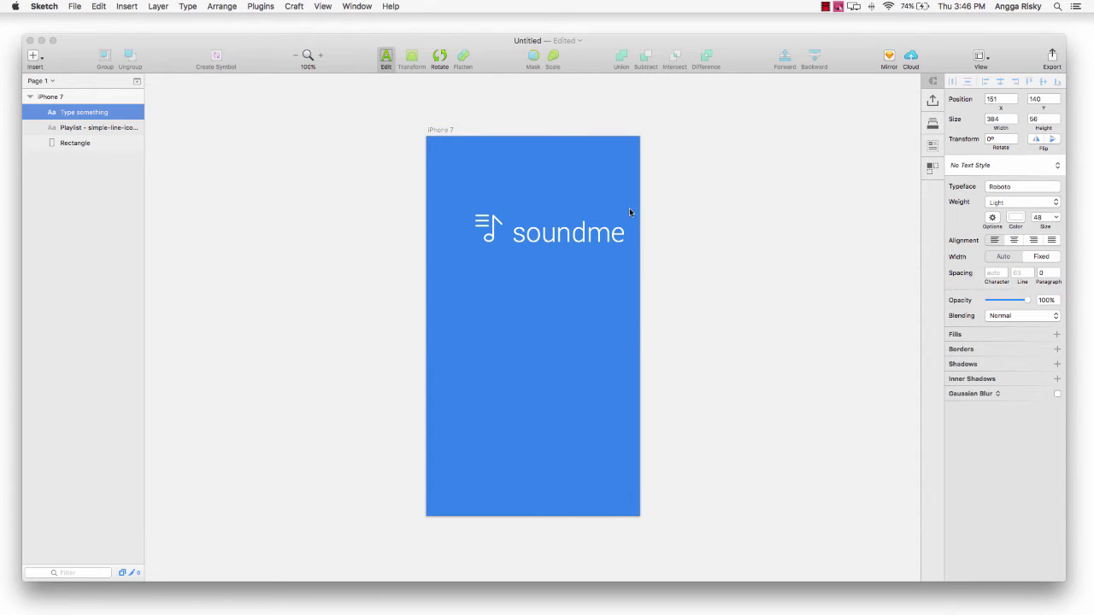
Change the soundme font size to 40
click(1037, 218)
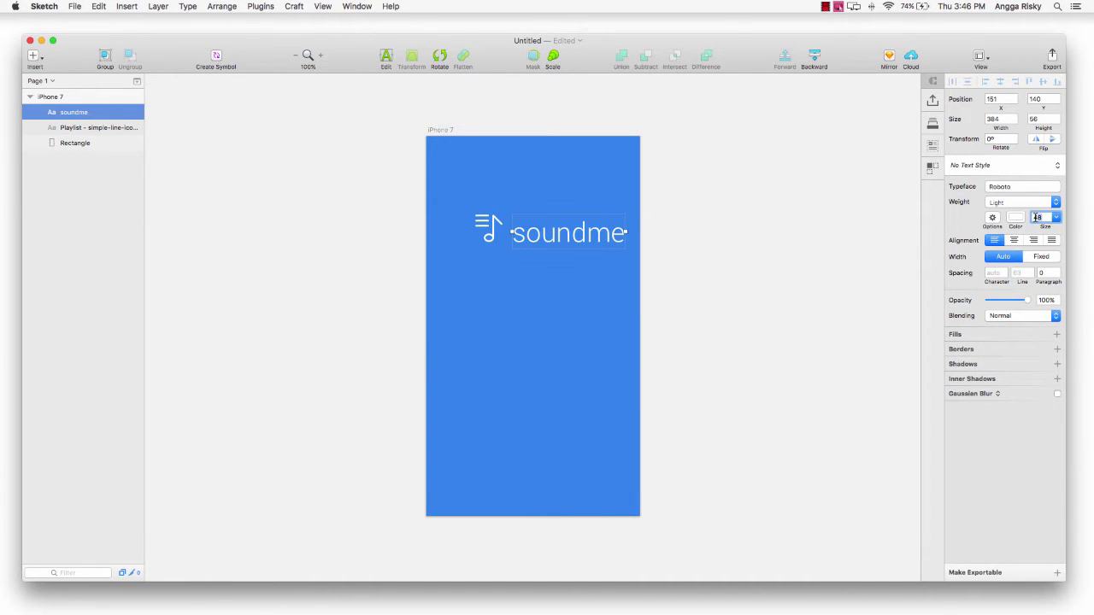
text(30)
key(Return)
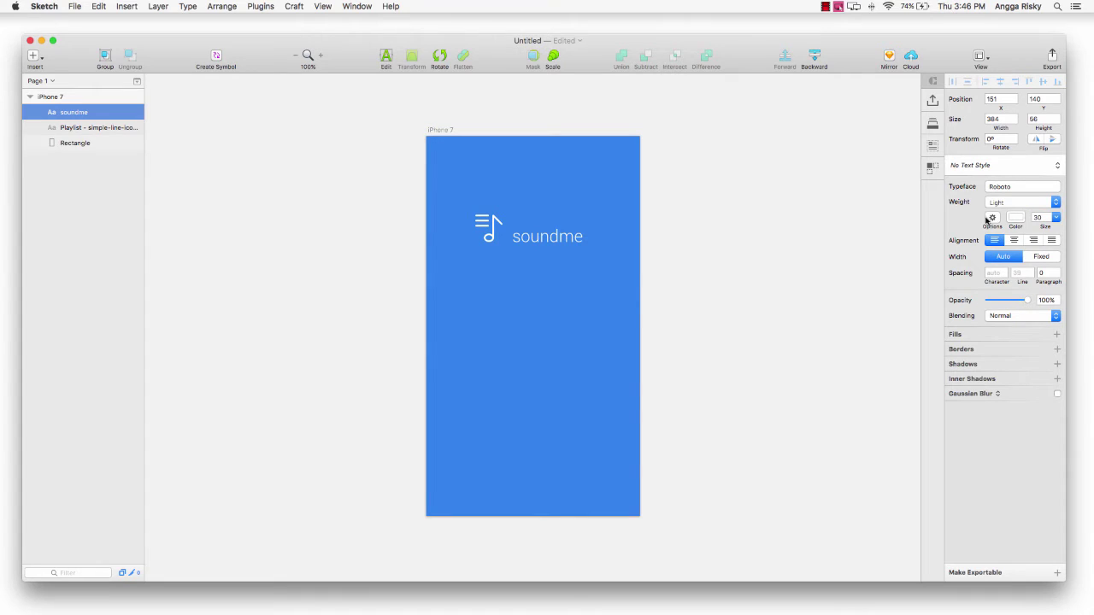
click(1039, 216)
text(40)
key(Return)
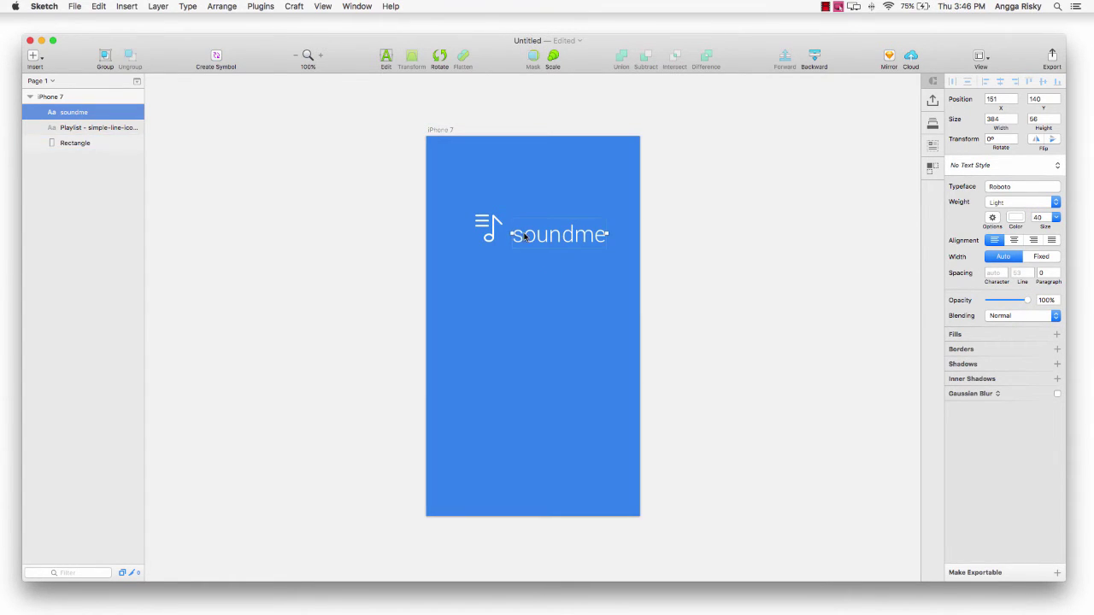
Align the icon and soundme text vertically, group them, and nudge the text beside the icon
shift+click(486, 230)
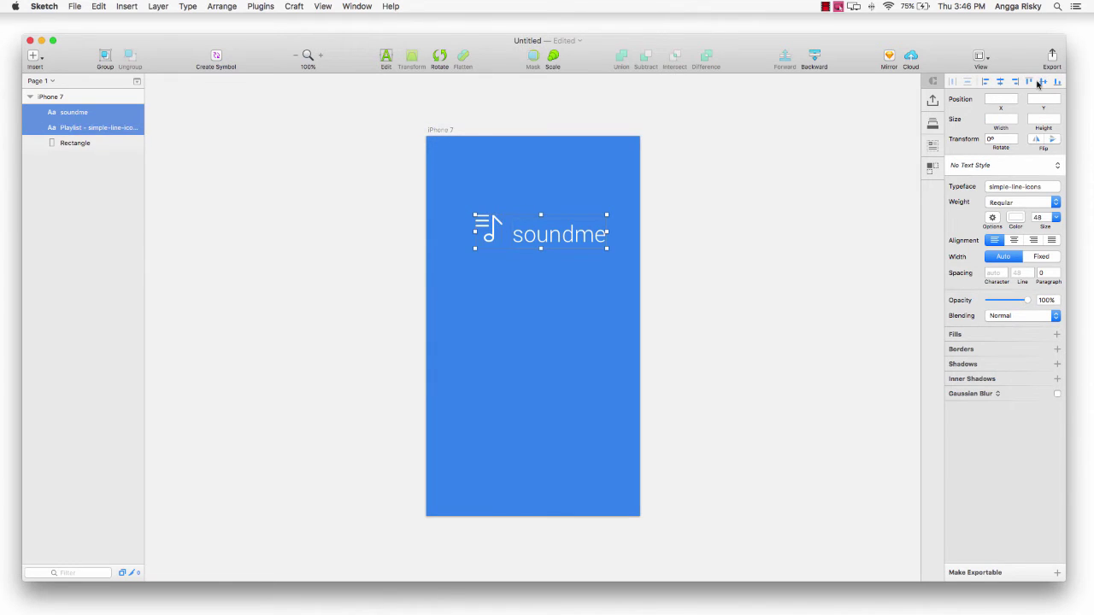
click(1040, 82)
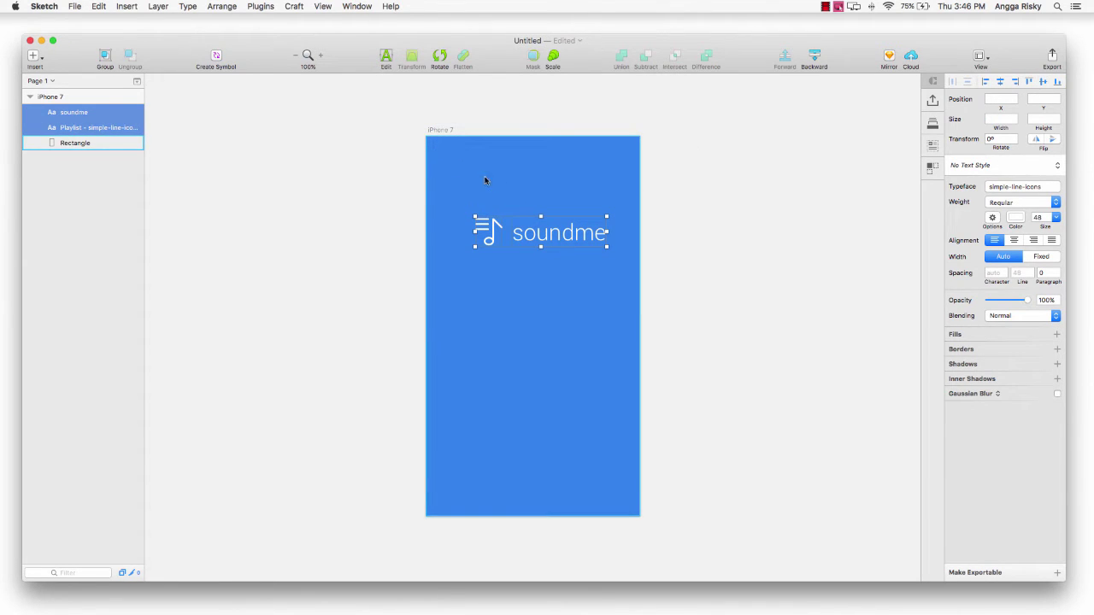
key(ctrl+g)
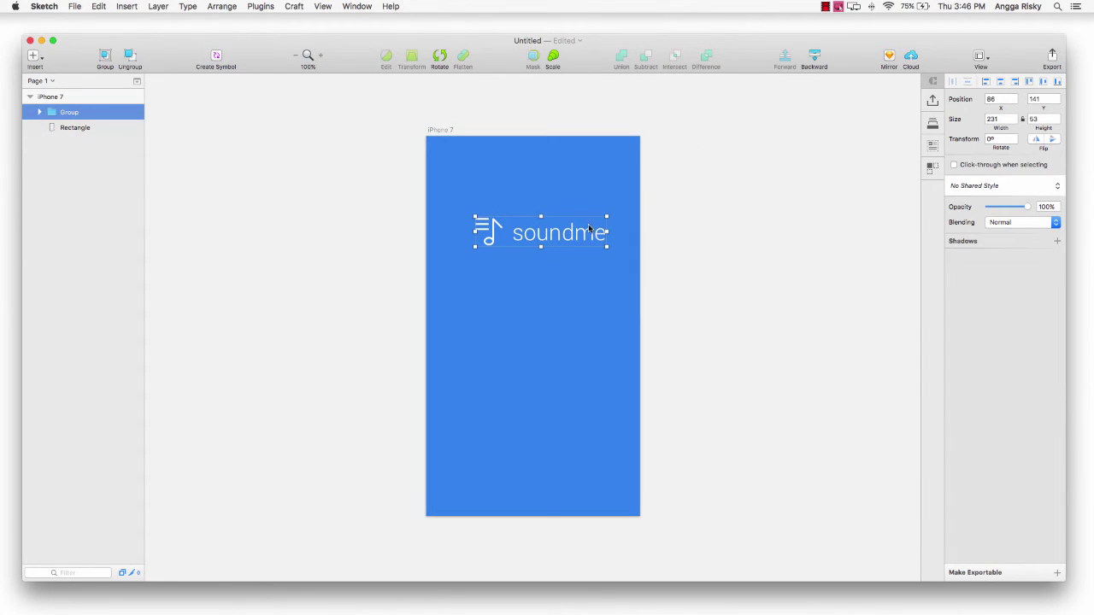
double_click(589, 229)
key(shift+Left)
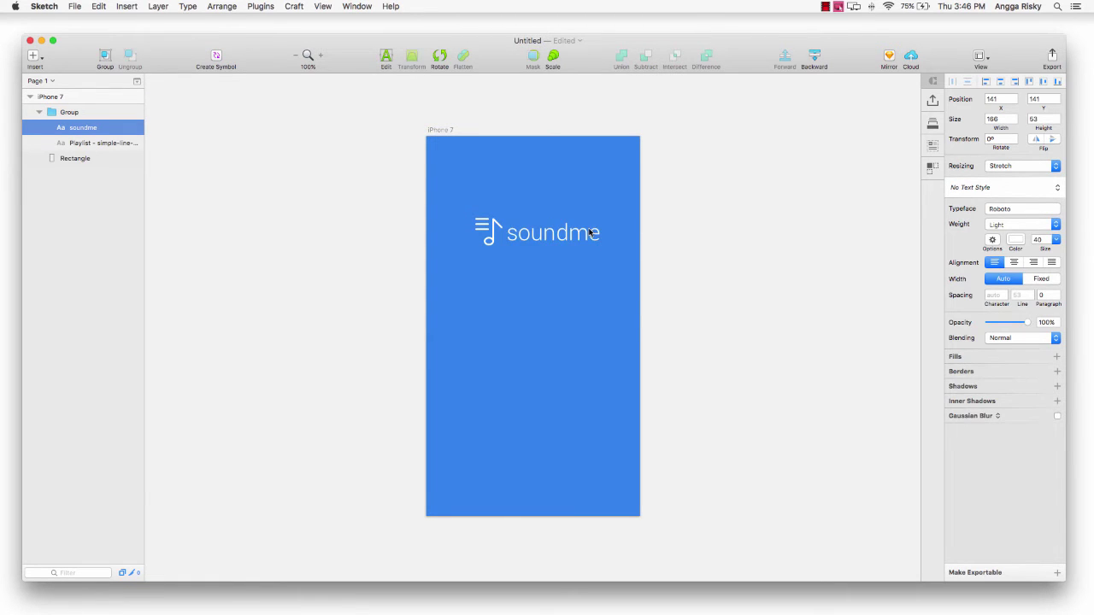
key(Left)
key(Left)
key(Left)
key(shift+Right)
Centre the group horizontally on the artboard, name it Logo, and begin renaming the Rectangle layer
click(73, 113)
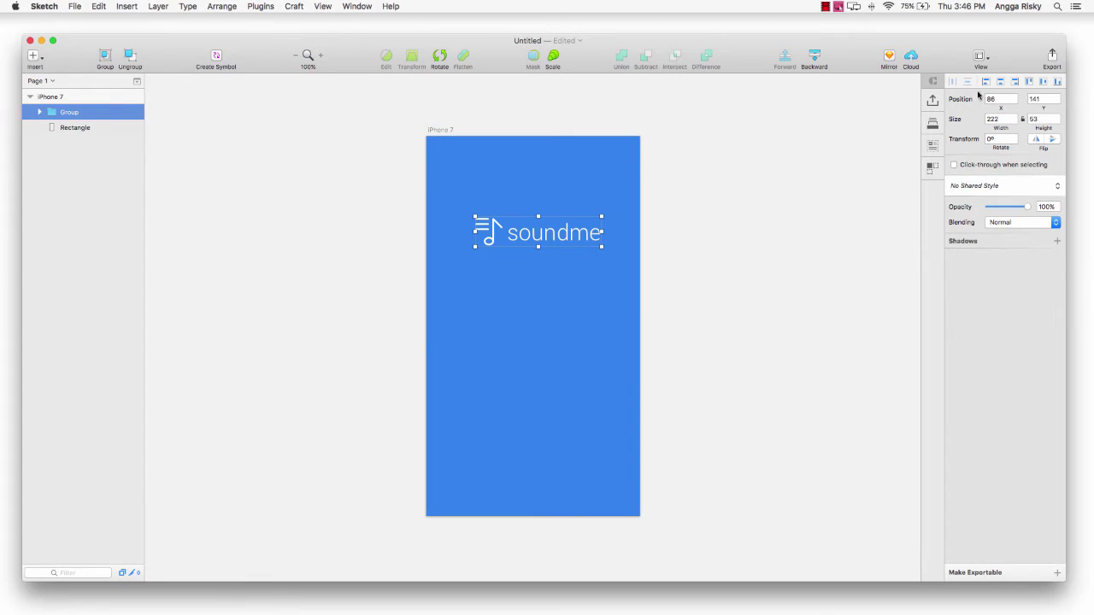
click(1000, 81)
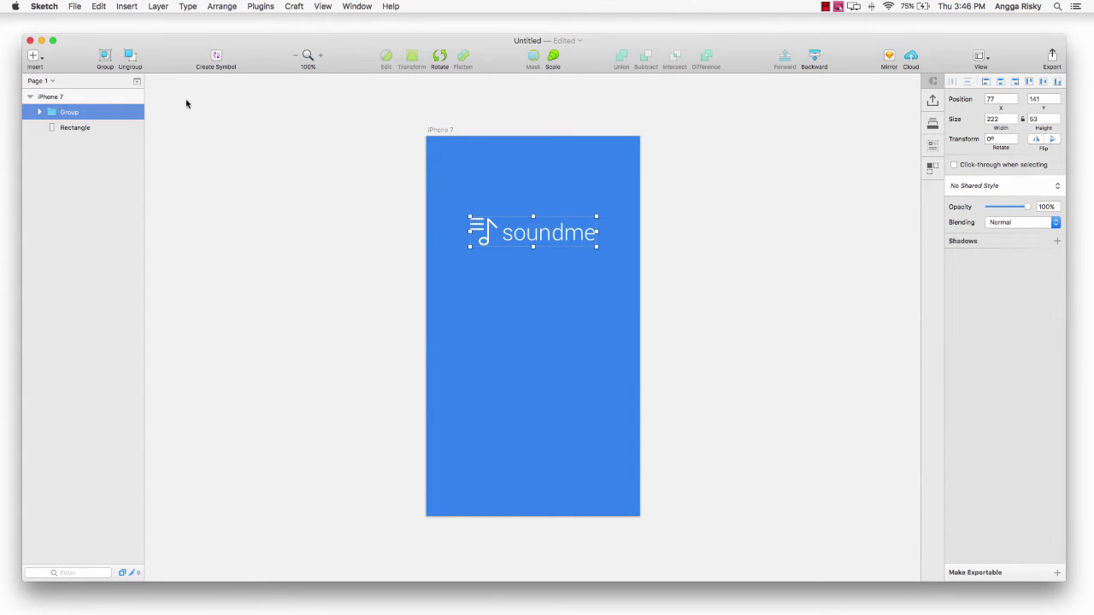
double_click(90, 112)
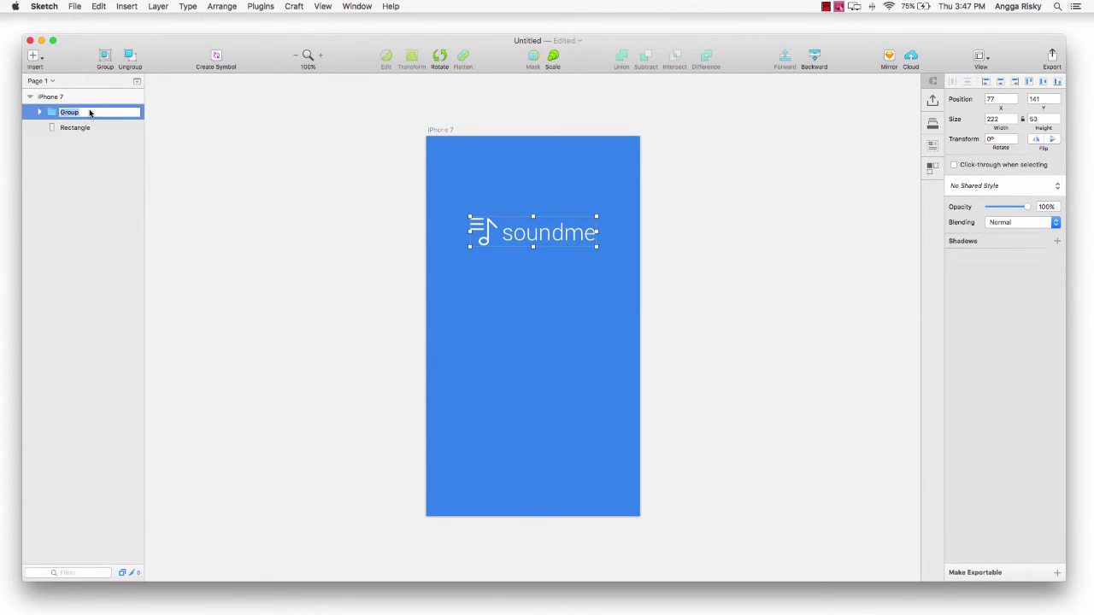
text(Logo)
key(Return)
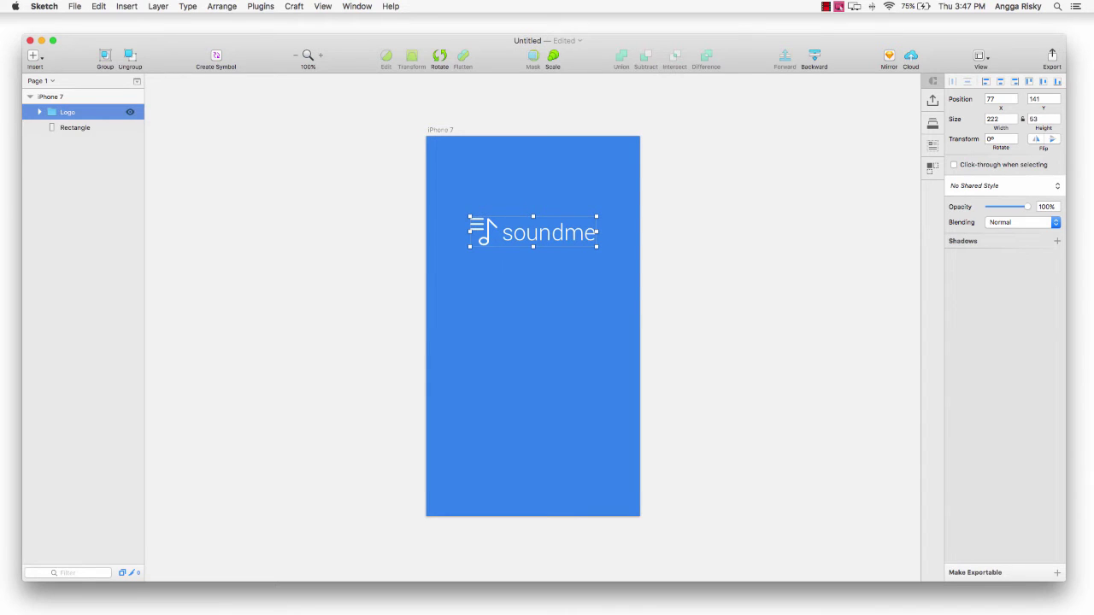
click(81, 128)
double_click(81, 129)
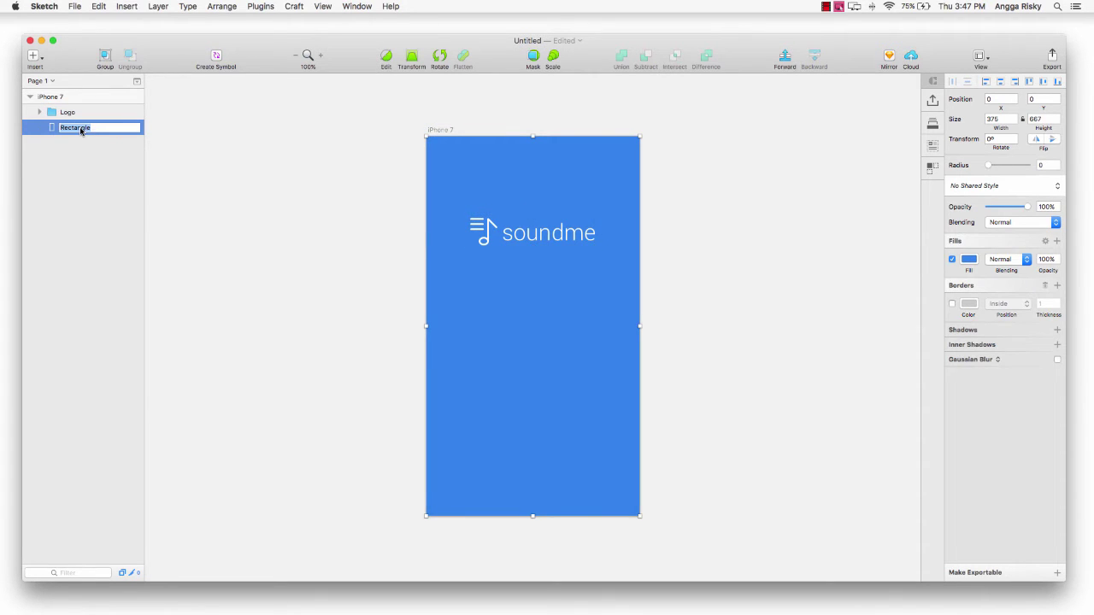
Rename the rectangle layer to background and move the Logo group 30 px lower
text(backgroun)
text(d)
key(Return)
click(68, 112)
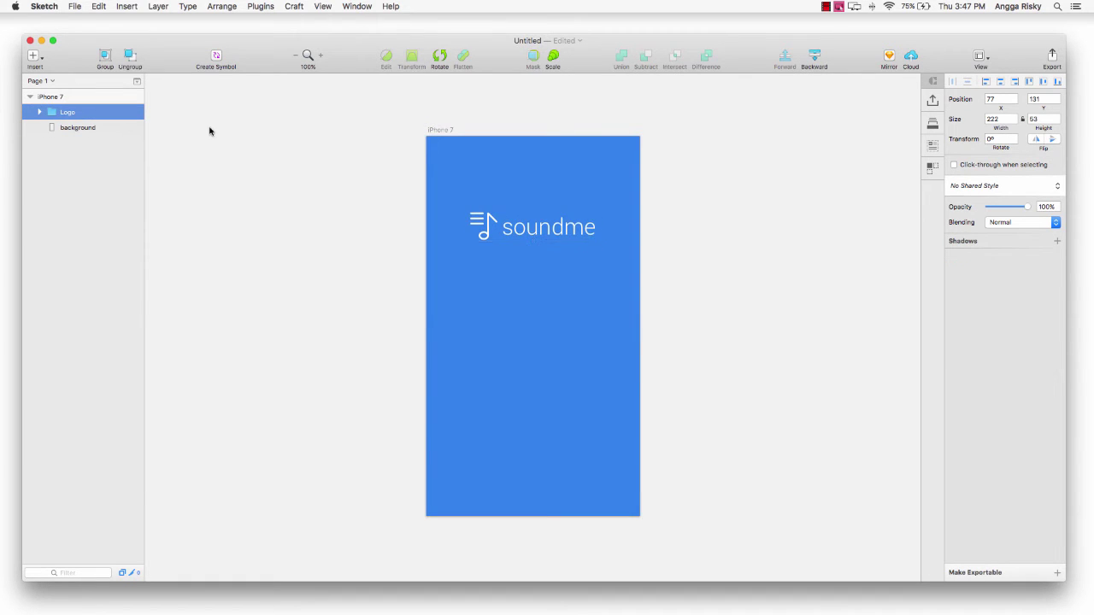
key(shift+Down)
key(shift+Down)
key(shift+Down)
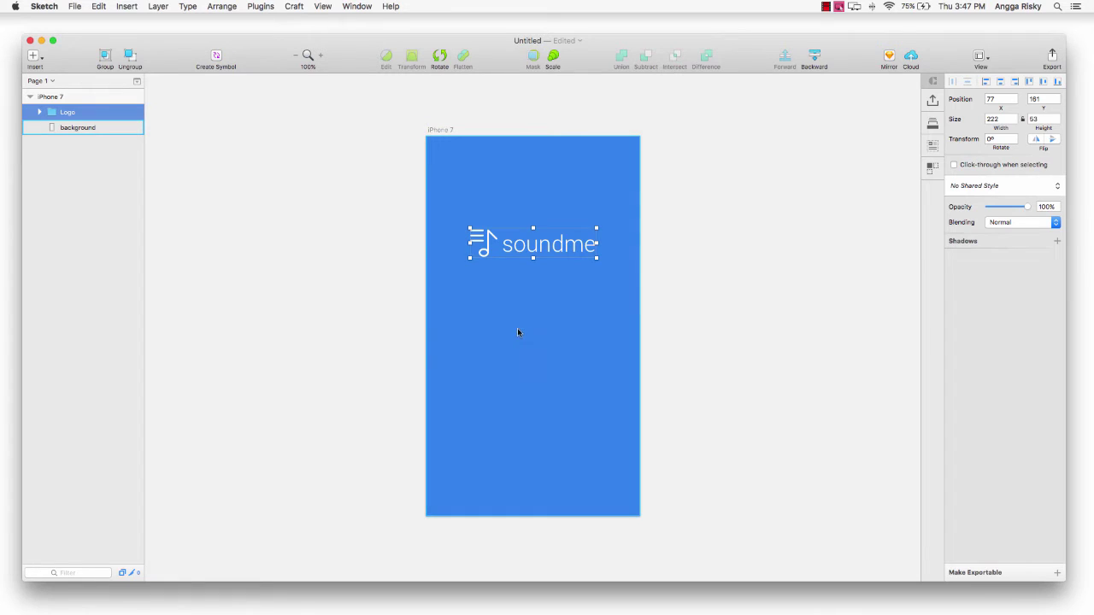
Add a 'Loading App' text layer below the logo
key(t)
click(490, 332)
text(Lo)
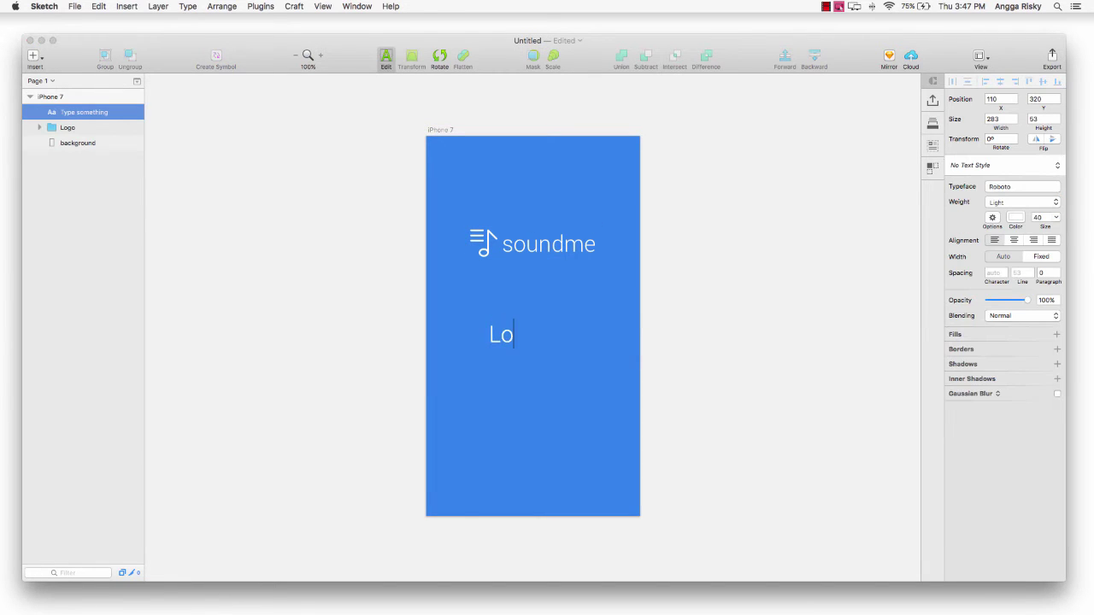
text(ading App)
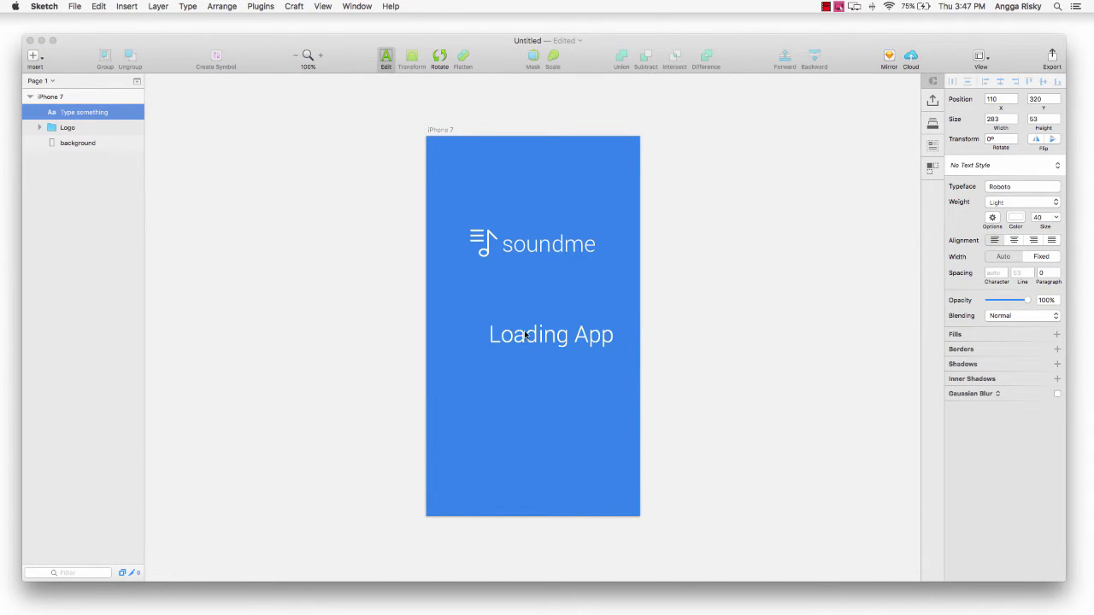
key(Escape)
drag(551, 342, 533, 341)
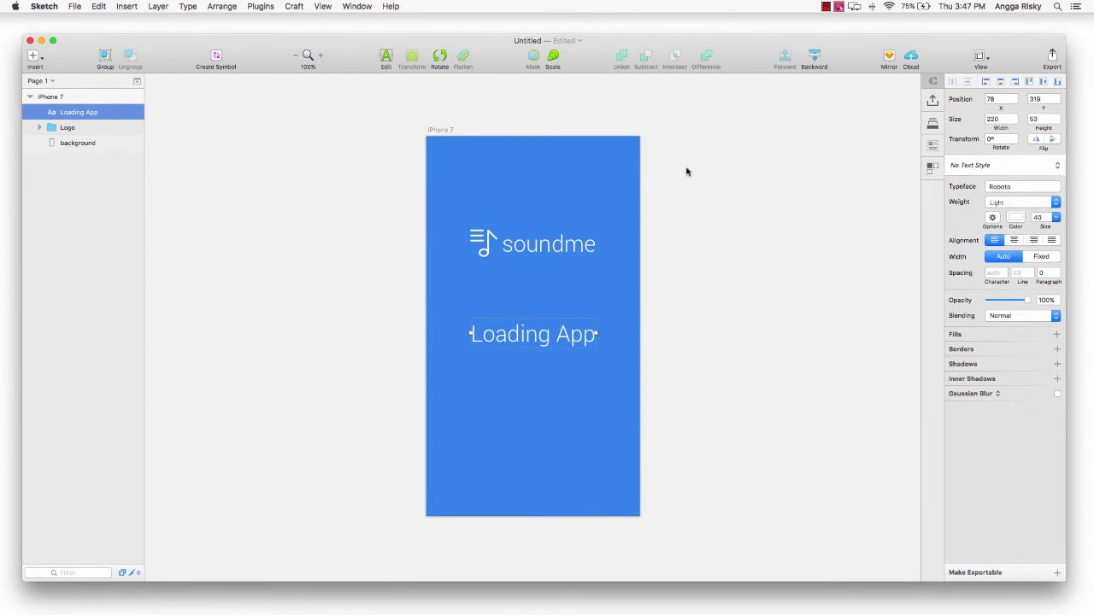
Set Loading App to font size 20, centre it horizontally, and check its gap from the logo
click(568, 238)
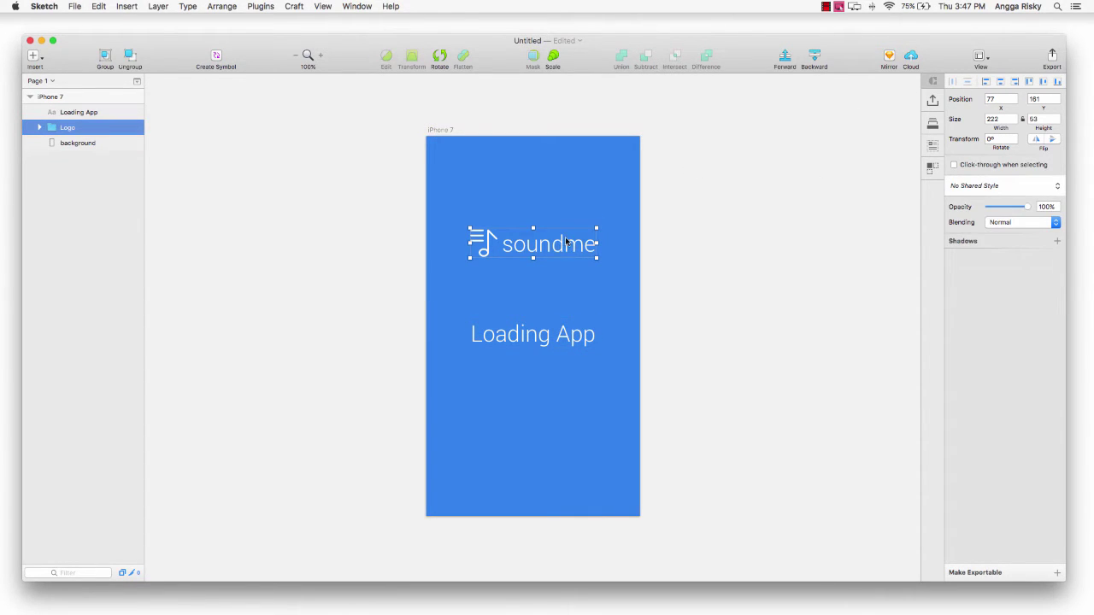
click(560, 342)
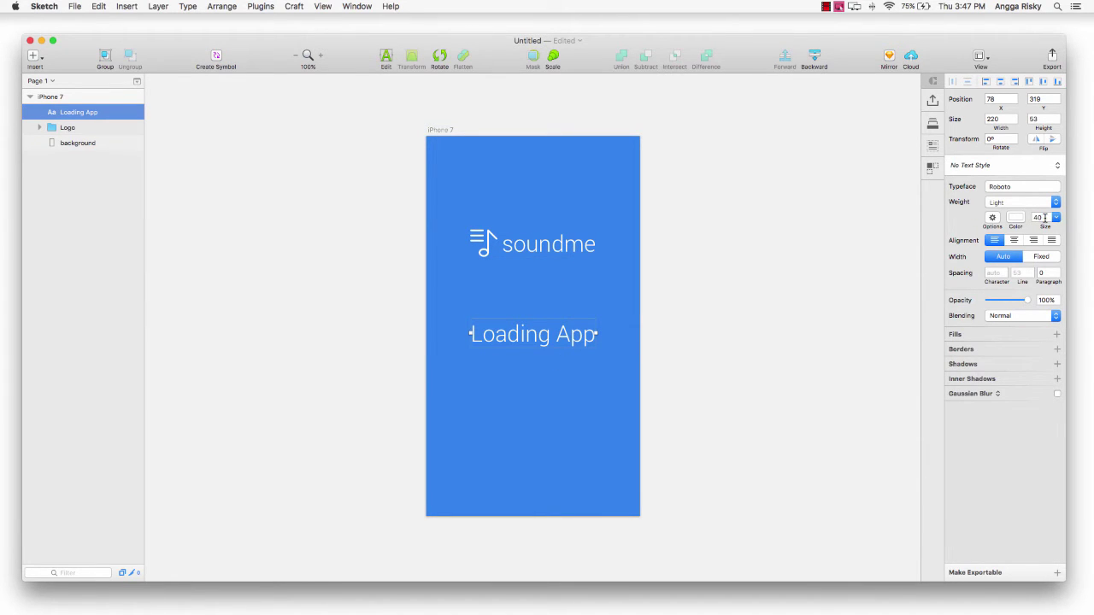
double_click(1044, 219)
text(30)
key(Return)
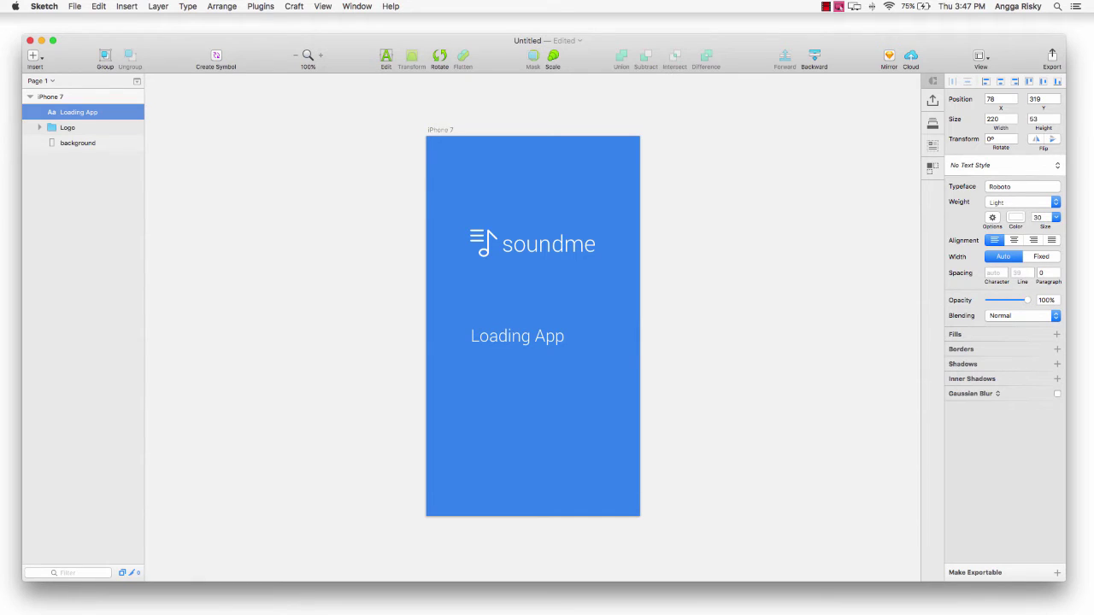
click(1038, 217)
text(20)
key(Return)
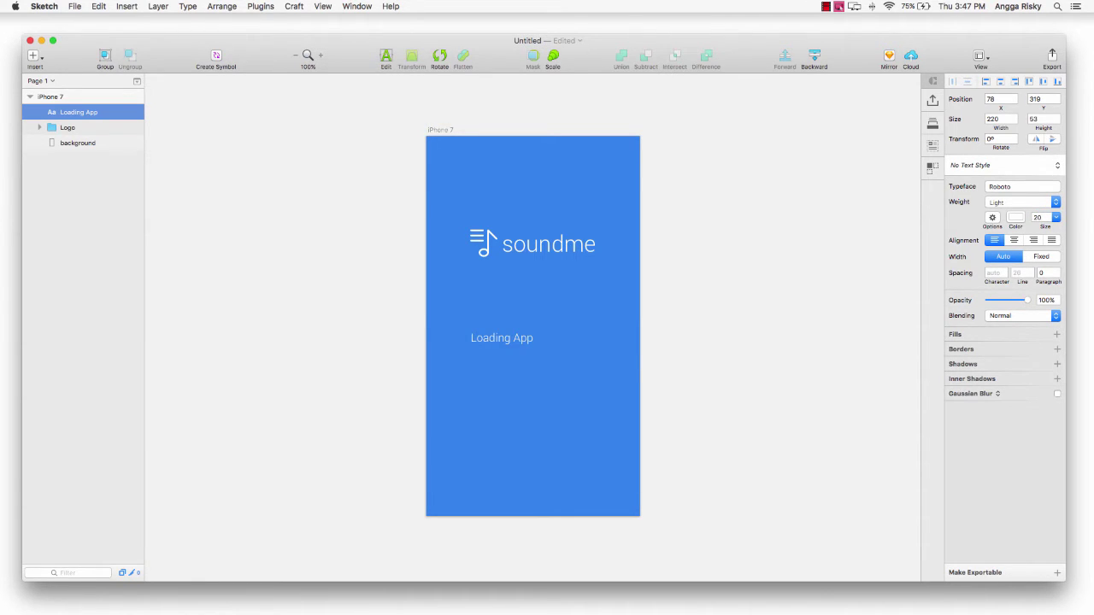
click(502, 338)
click(1001, 81)
key(alt)
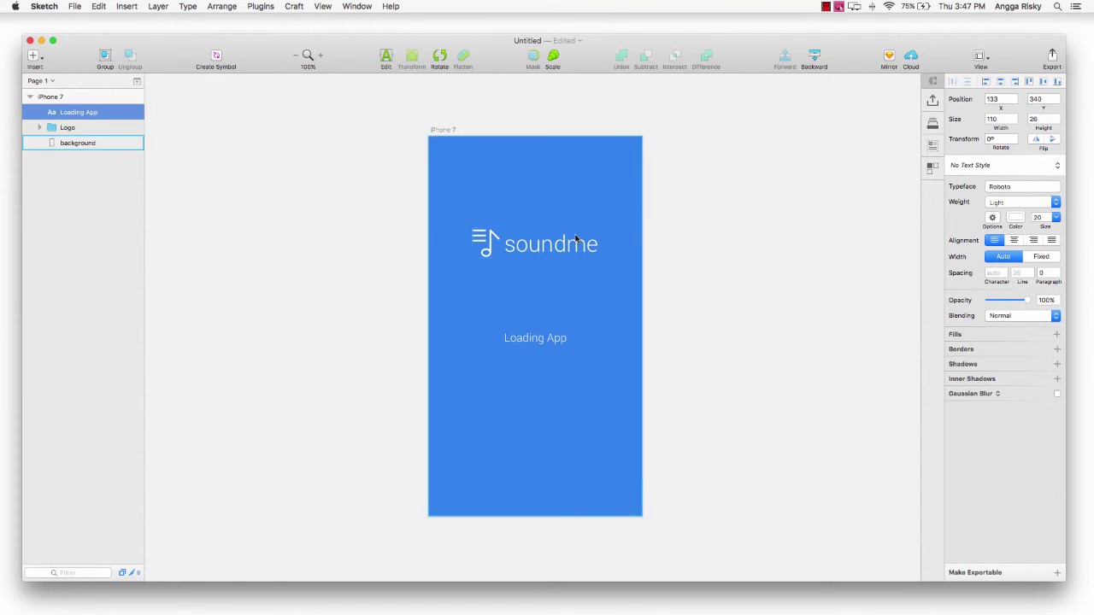
Zoom in to 200% and cover Loading App with a borderless rectangle about 156×53
key(super+2)
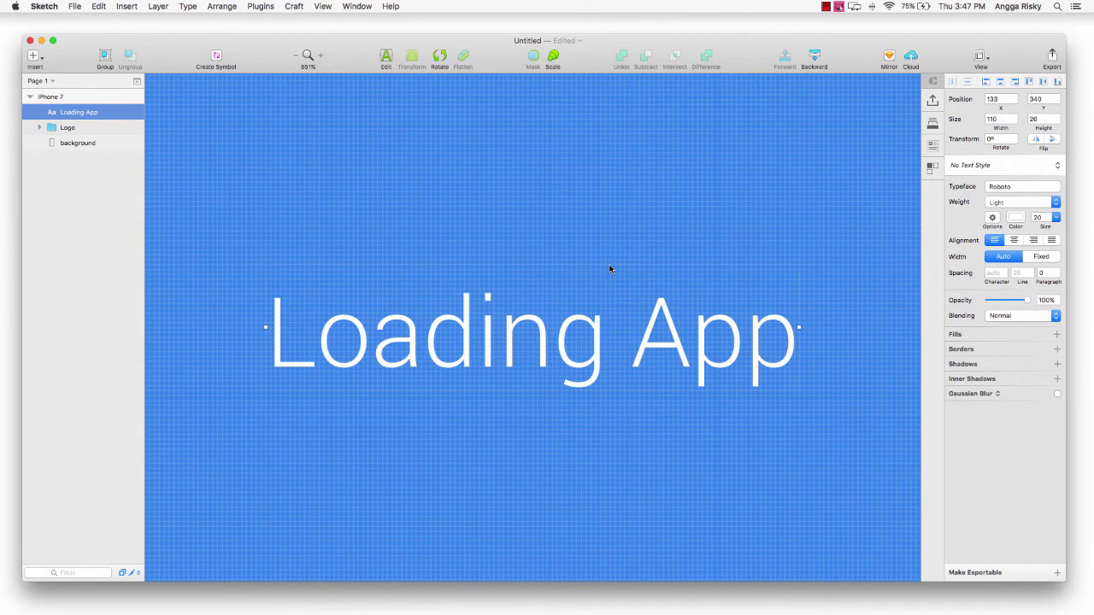
key(super+minus)
key(super+minus)
key(super+minus)
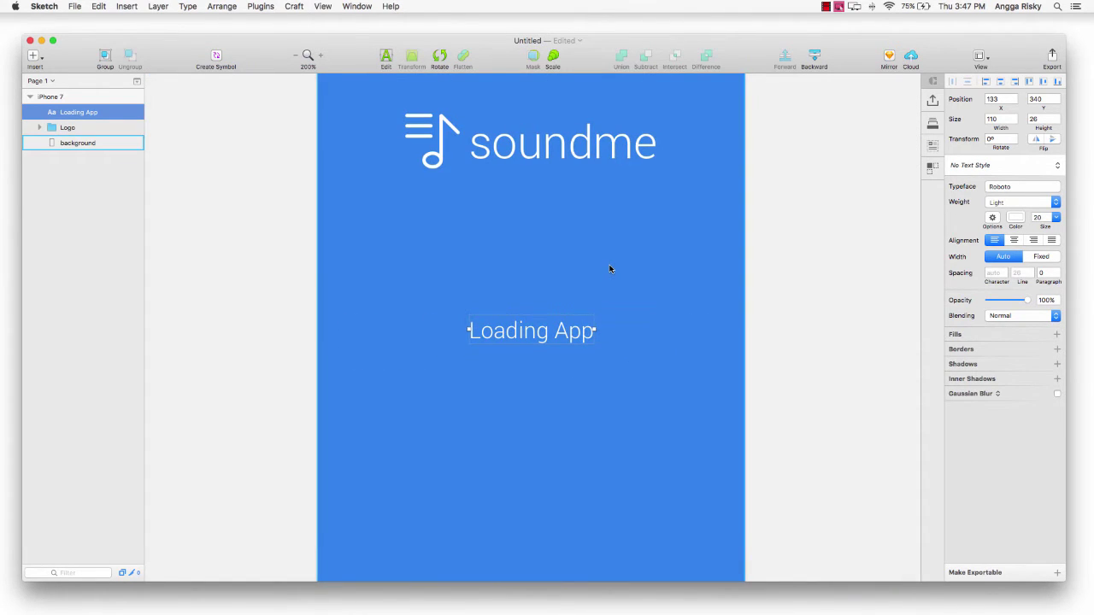
click(798, 268)
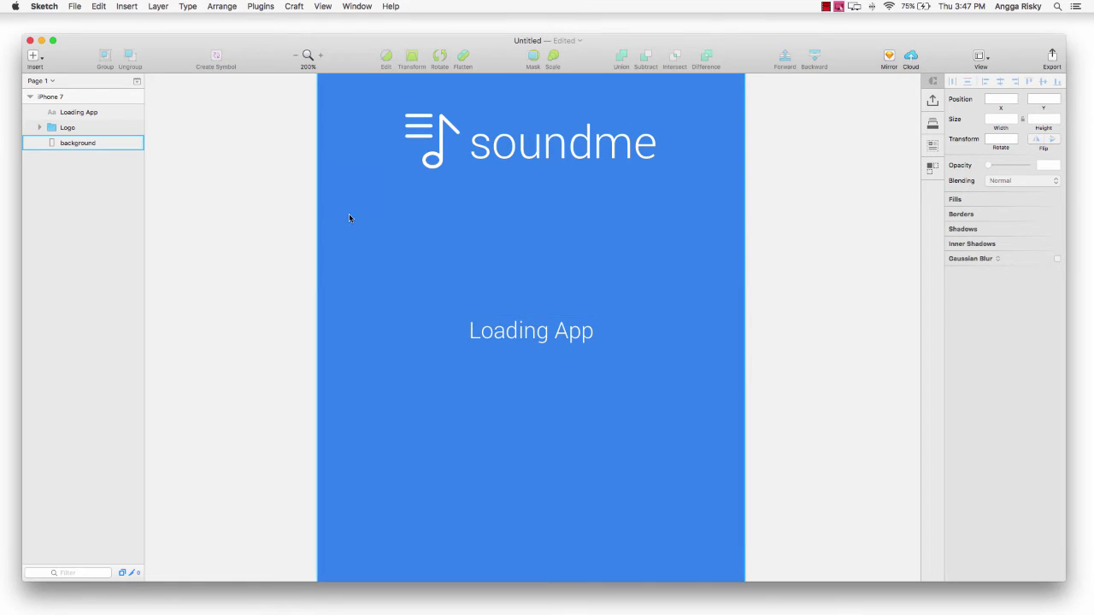
click(79, 117)
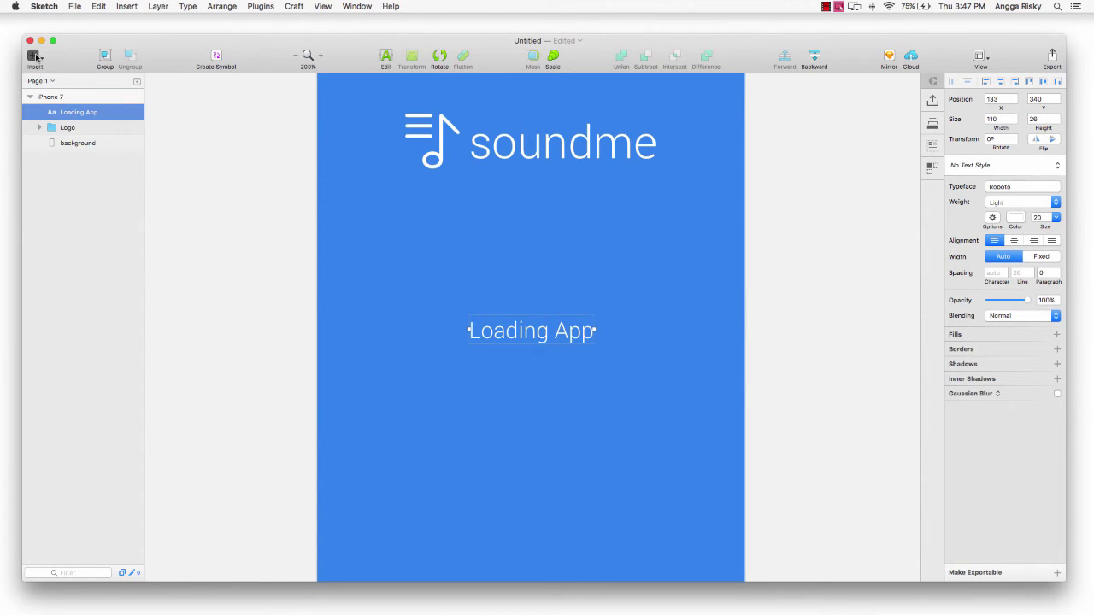
click(34, 55)
mouse_move(77, 104)
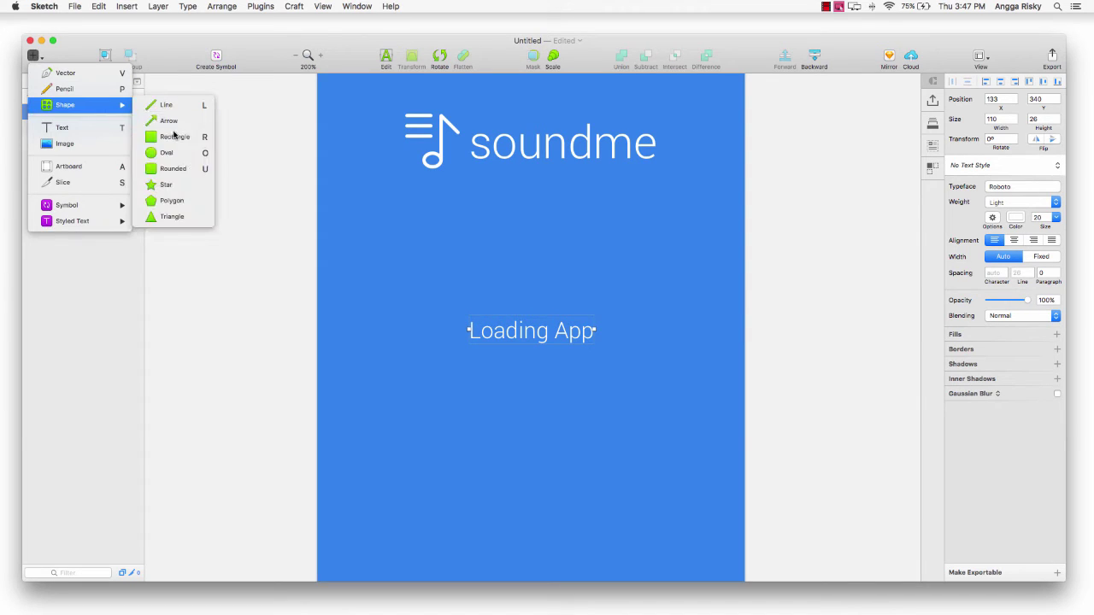
click(175, 136)
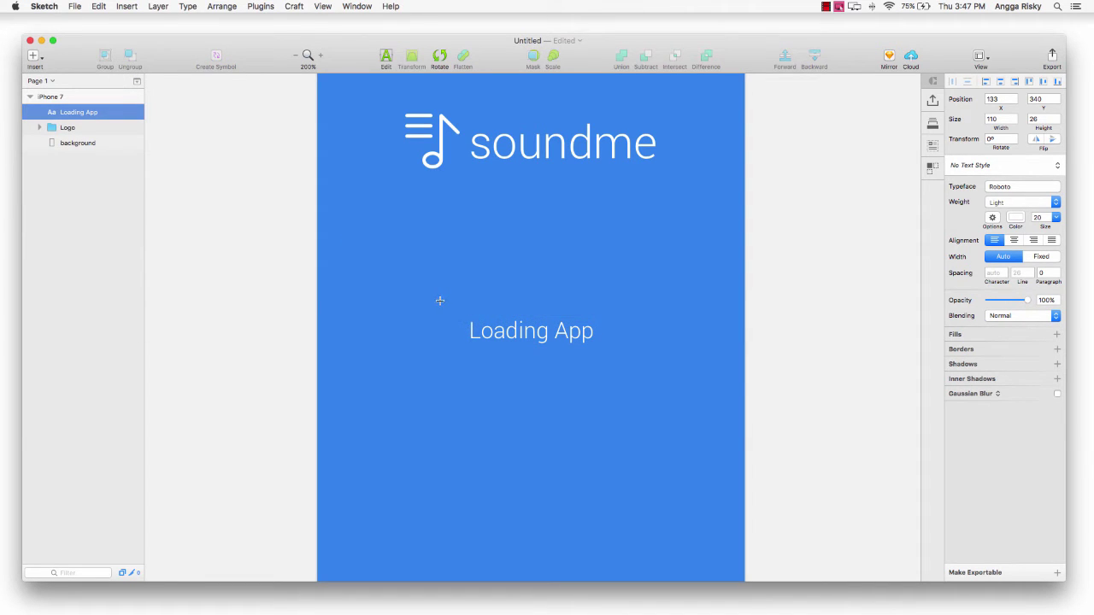
drag(440, 301, 617, 360)
drag(617, 360, 621, 362)
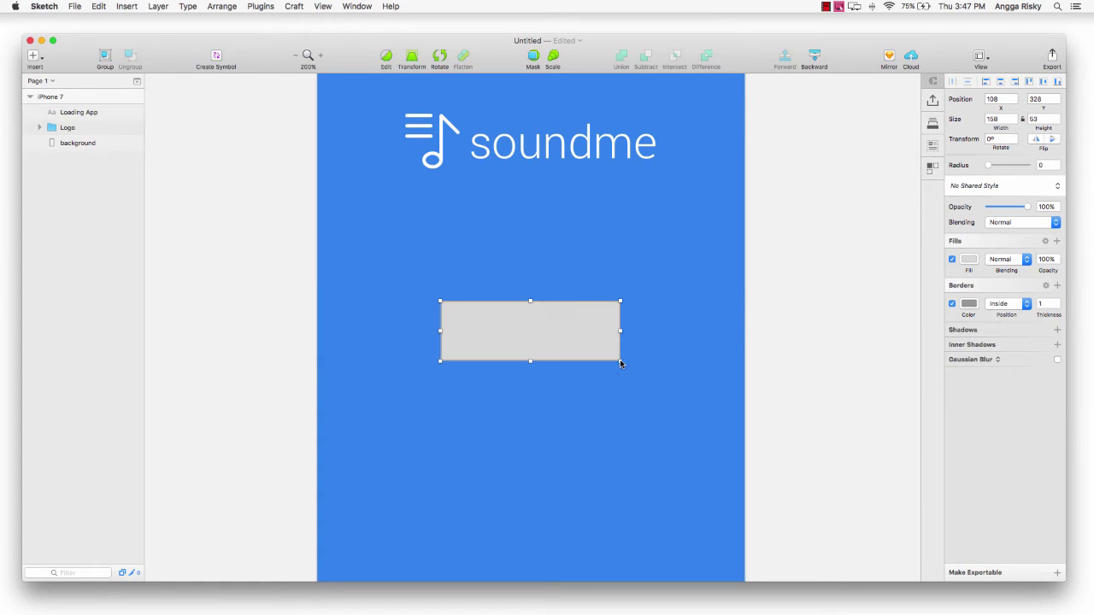
click(953, 305)
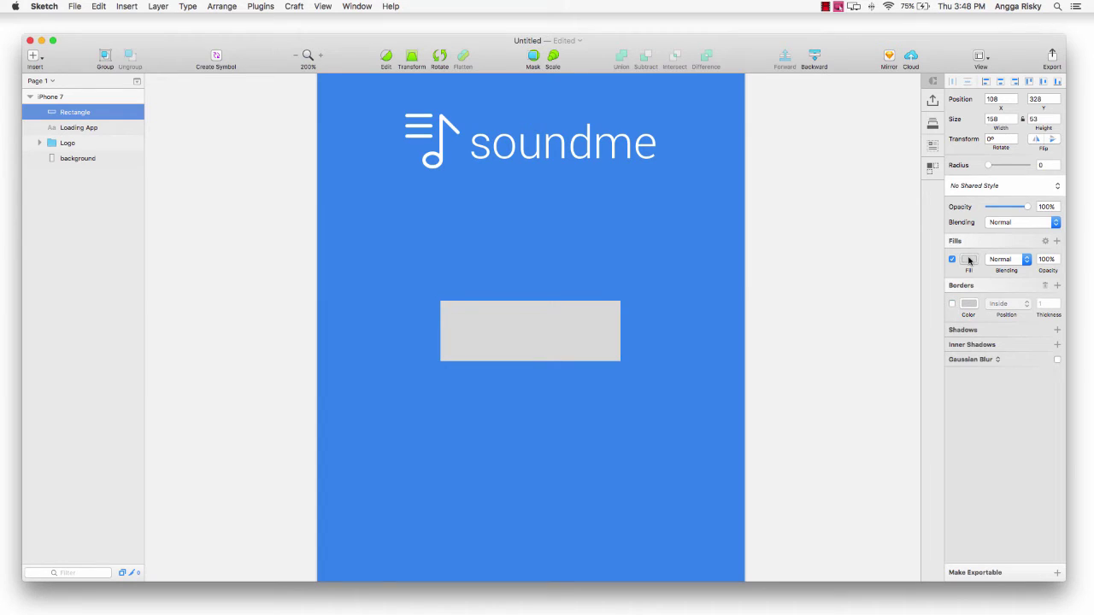
click(970, 261)
Give the rectangle a linear gradient running from its left to right edge with a middle stop
click(977, 286)
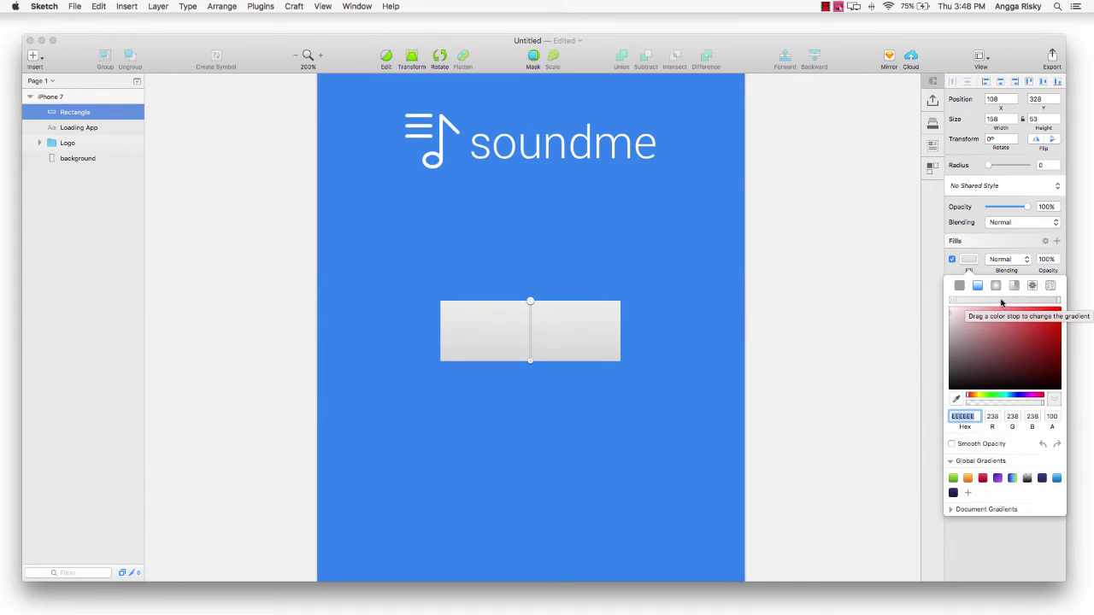
click(1004, 301)
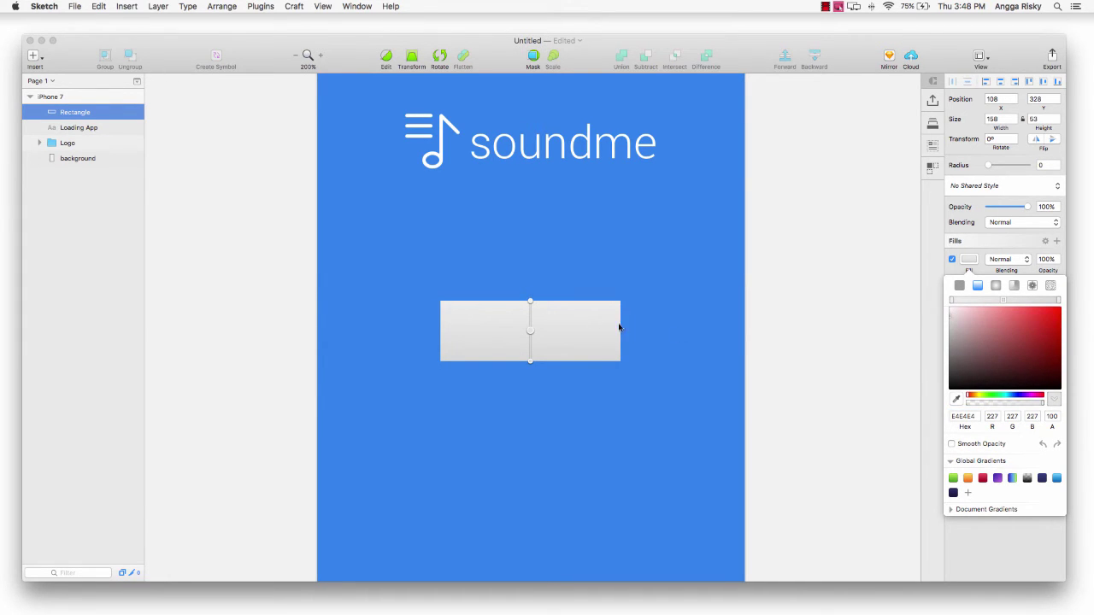
drag(531, 302, 440, 331)
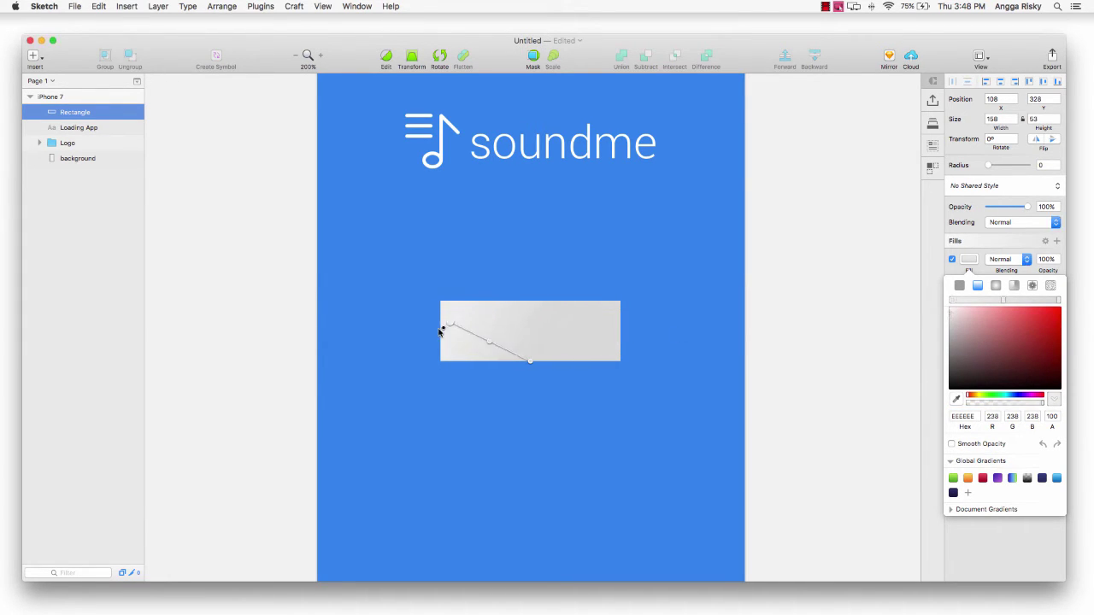
drag(530, 362, 620, 331)
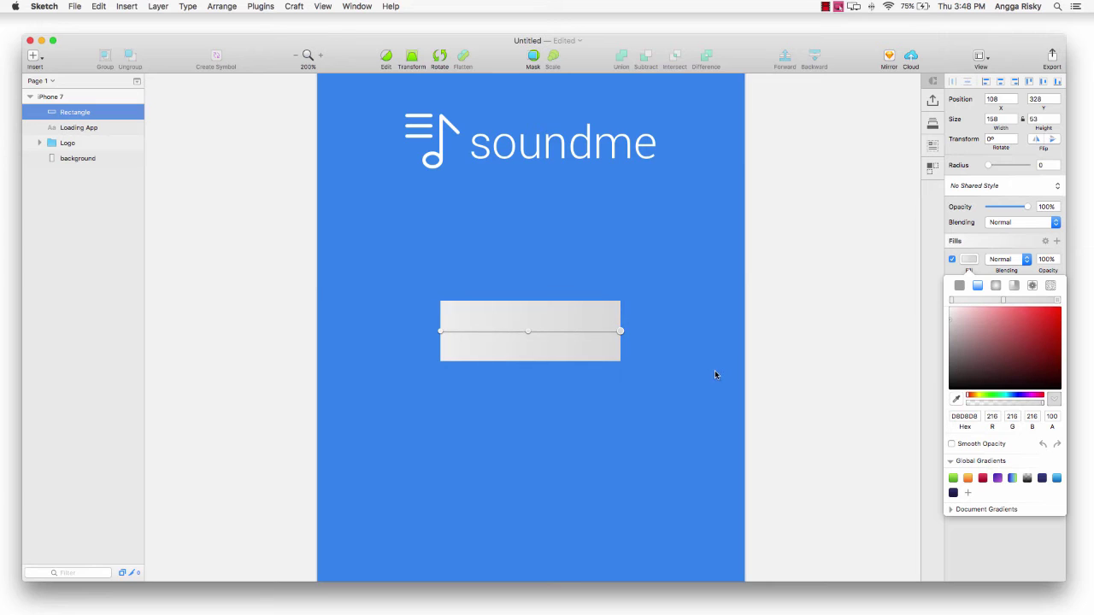
click(1005, 301)
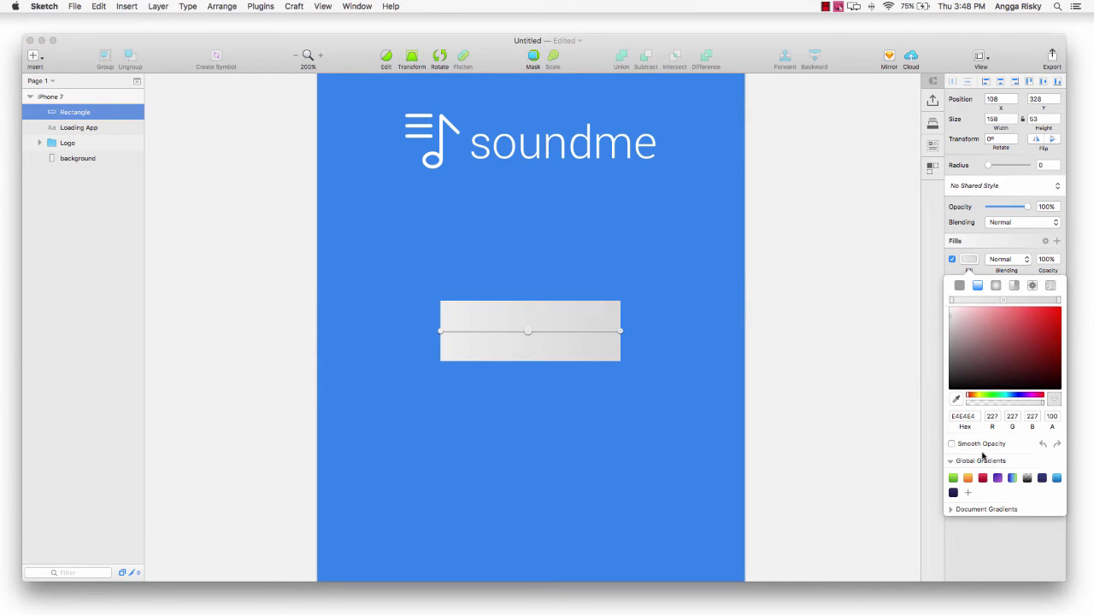
Set the middle, right and left gradient stops to the background blue 3383EC
click(956, 400)
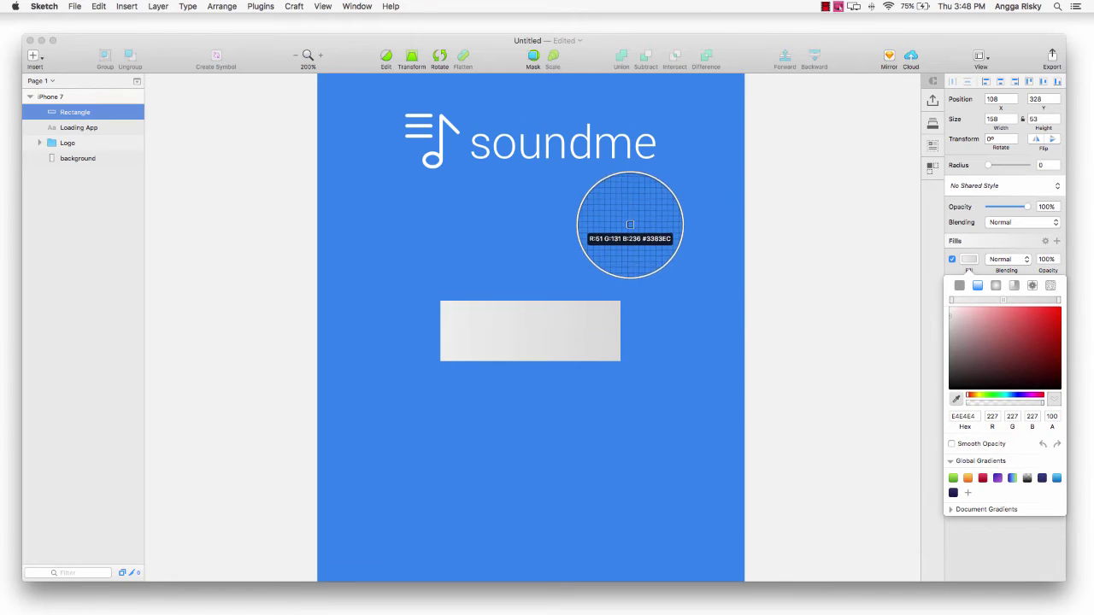
click(624, 226)
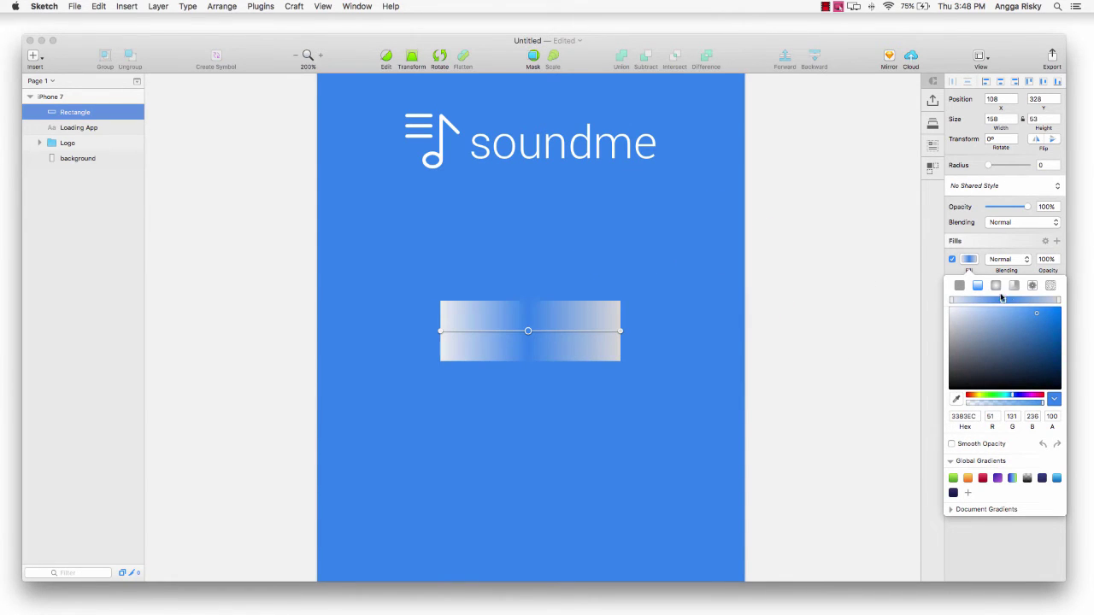
click(1059, 300)
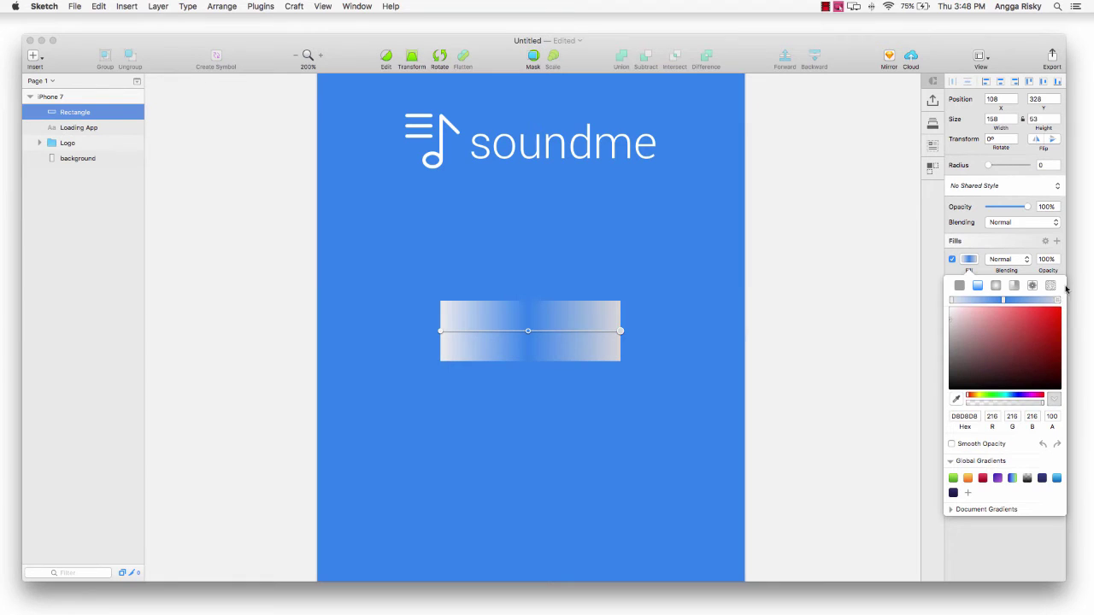
click(956, 399)
click(647, 209)
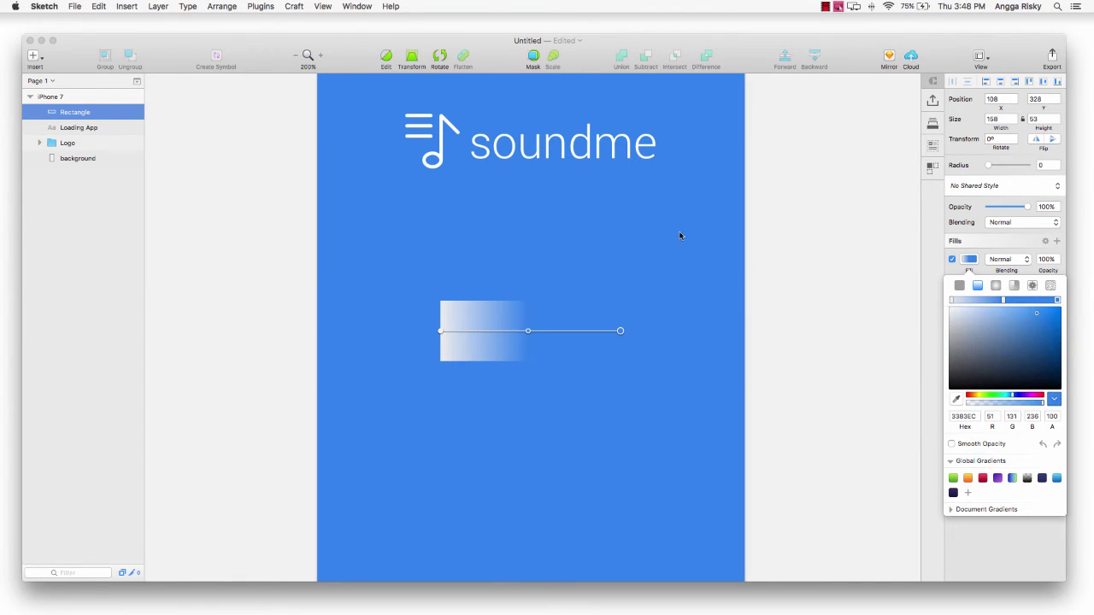
click(952, 300)
click(956, 400)
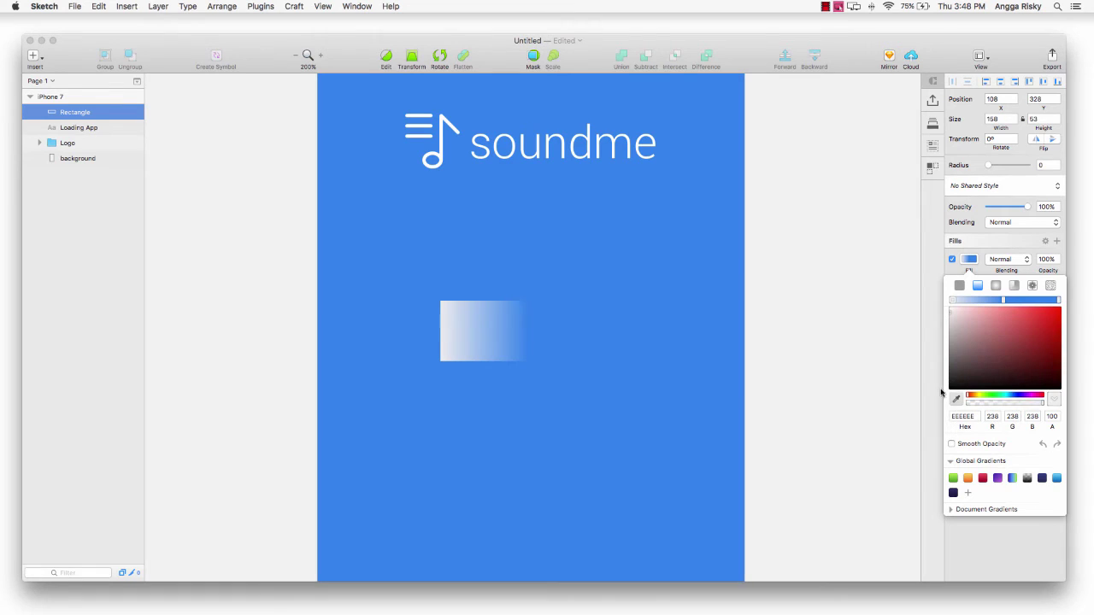
click(671, 212)
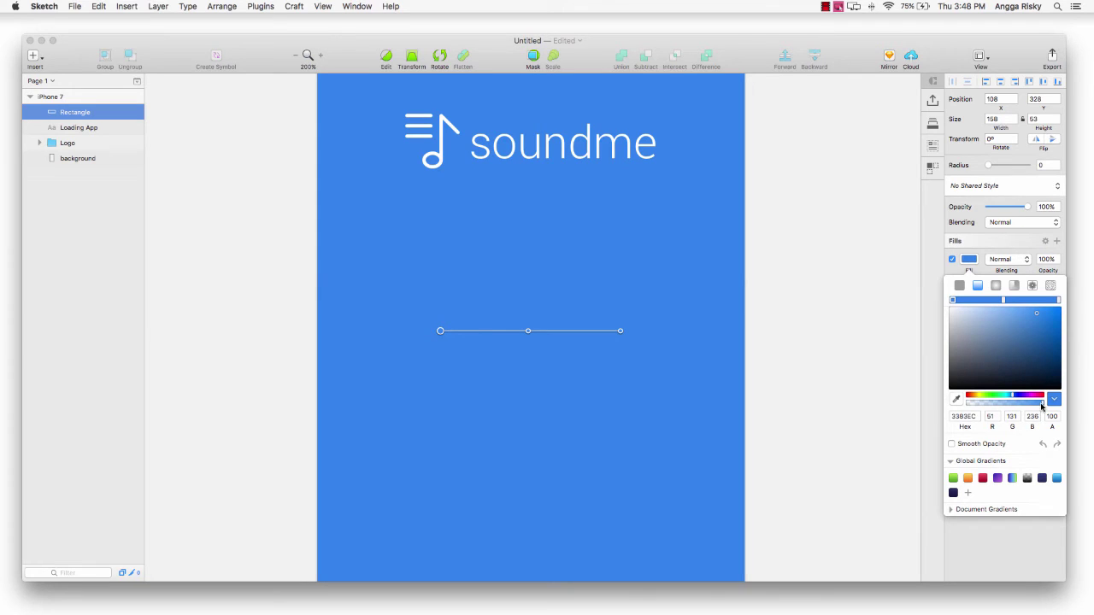
Make both end stops fully transparent and the middle stop 70% opaque
drag(1018, 403, 942, 411)
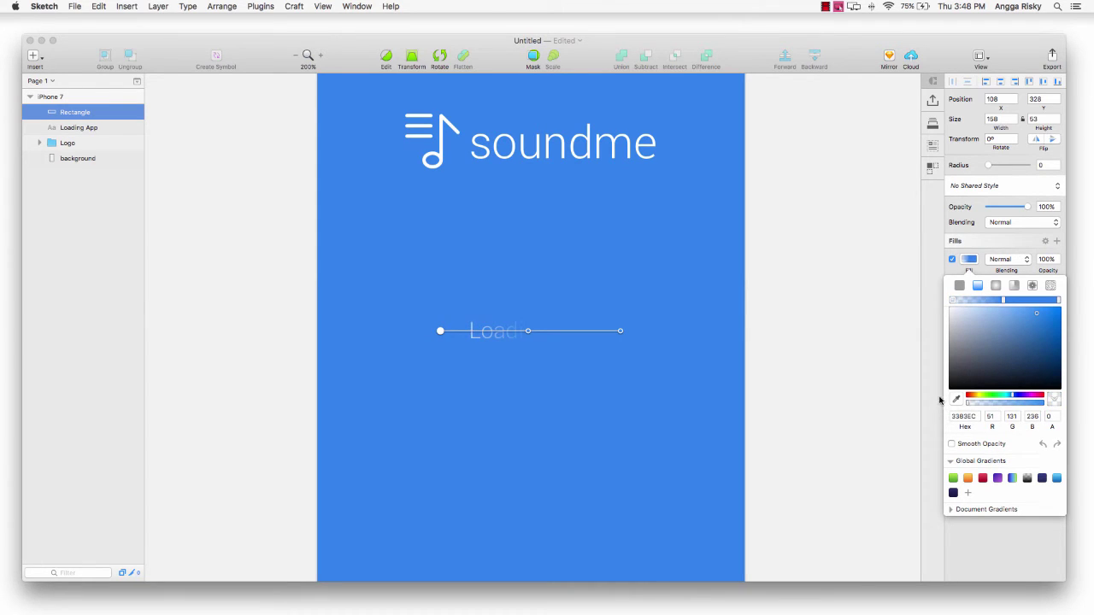
click(1060, 301)
drag(1042, 405, 964, 406)
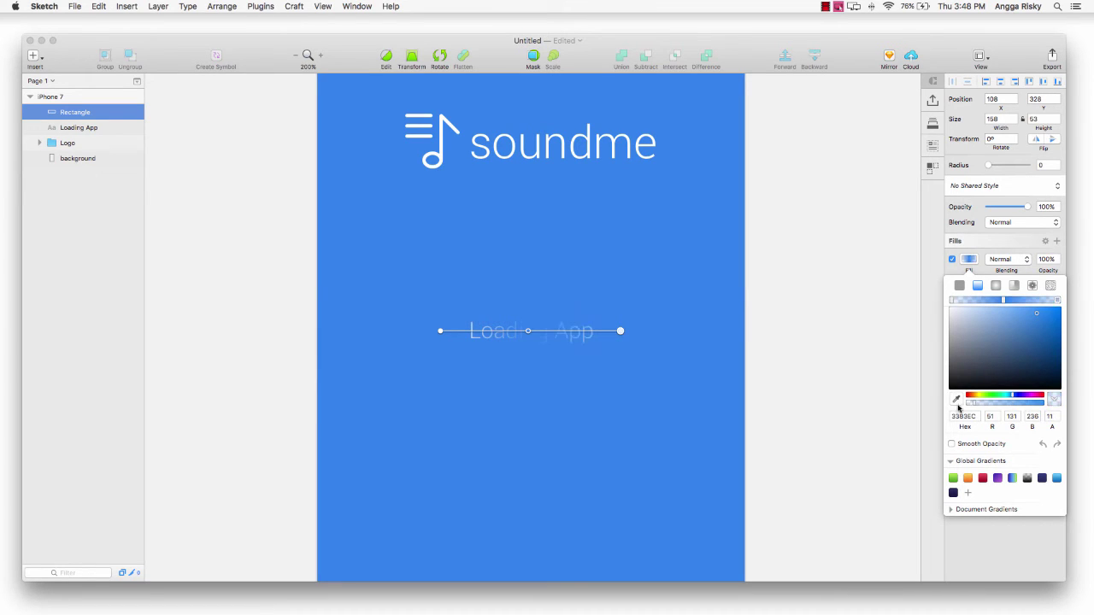
click(1005, 300)
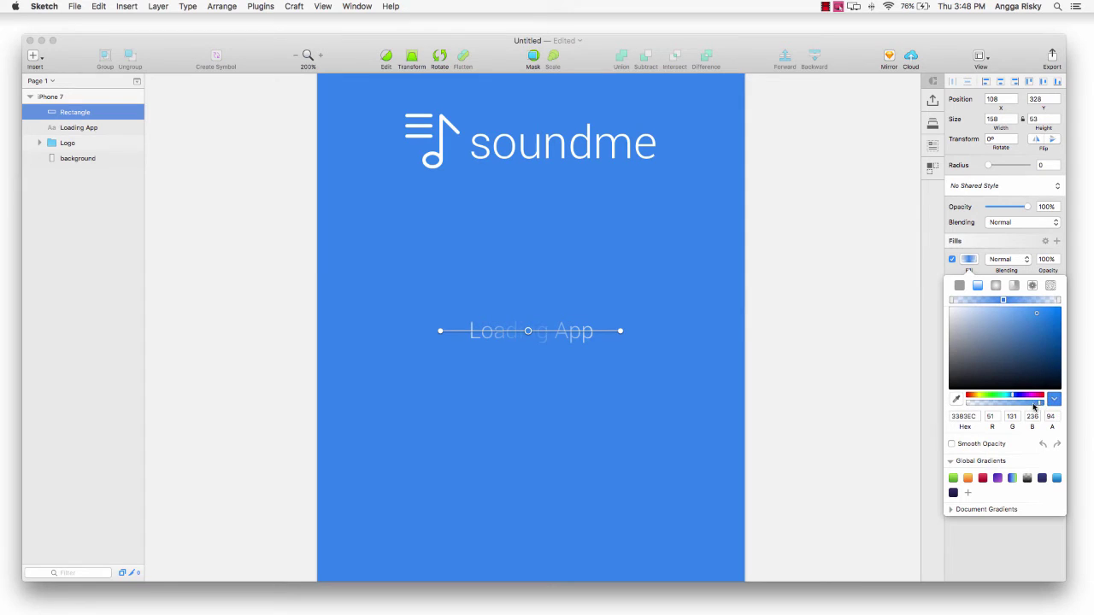
drag(1041, 404, 1019, 409)
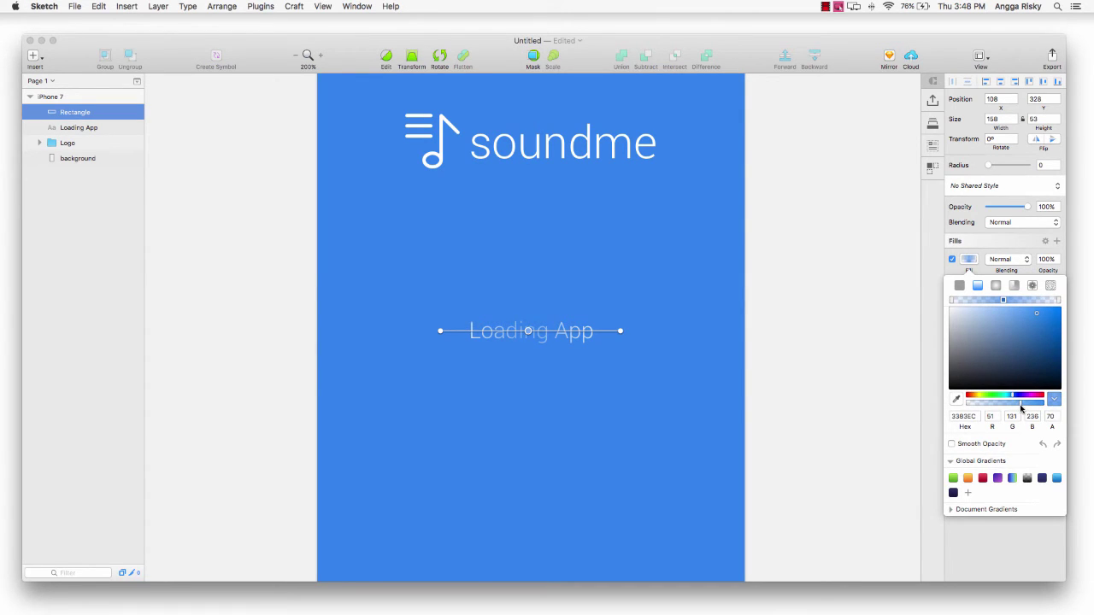
click(973, 262)
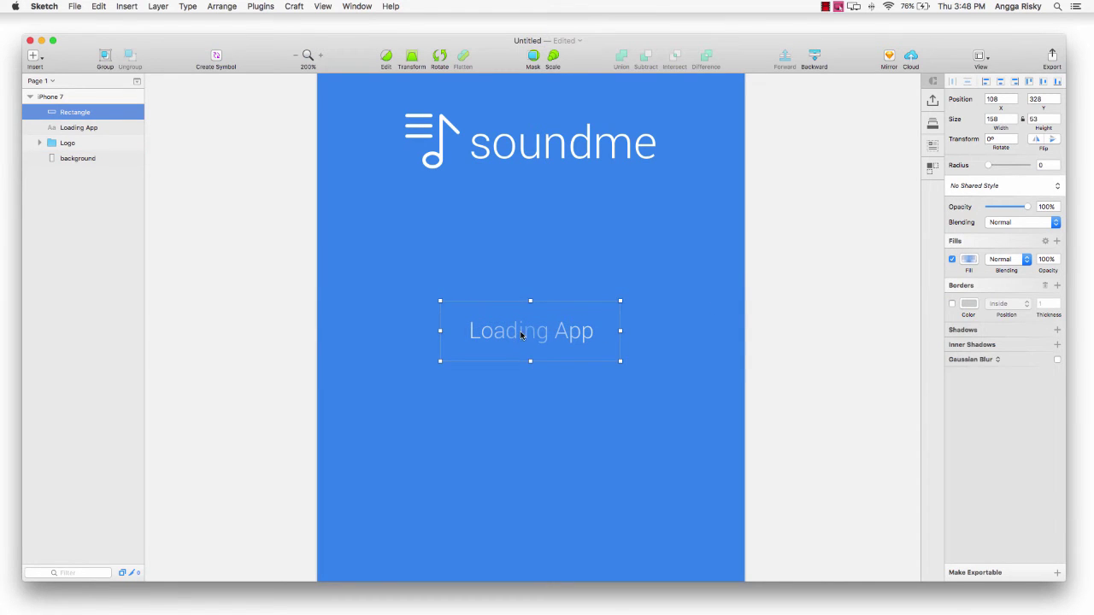
Put the gradient rectangle back over 'Loading App', name its layer Effect Shadow, and reset zoom to 100%
drag(520, 336, 445, 330)
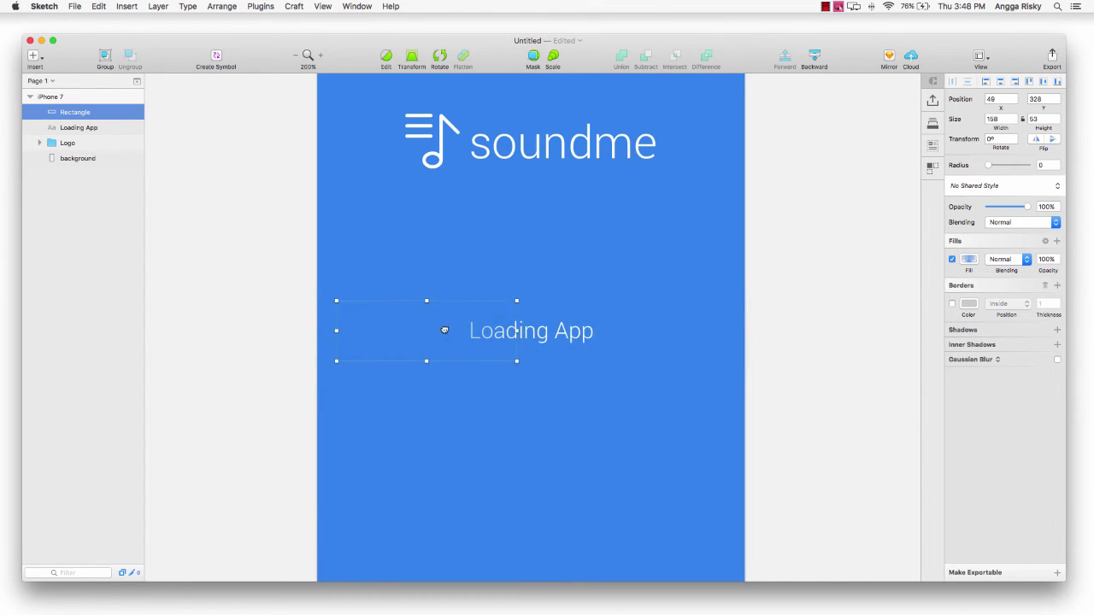
mouse_move(445, 331)
mouse_down()
mouse_move(596, 331)
mouse_move(521, 335)
mouse_up()
mouse_move(82, 113)
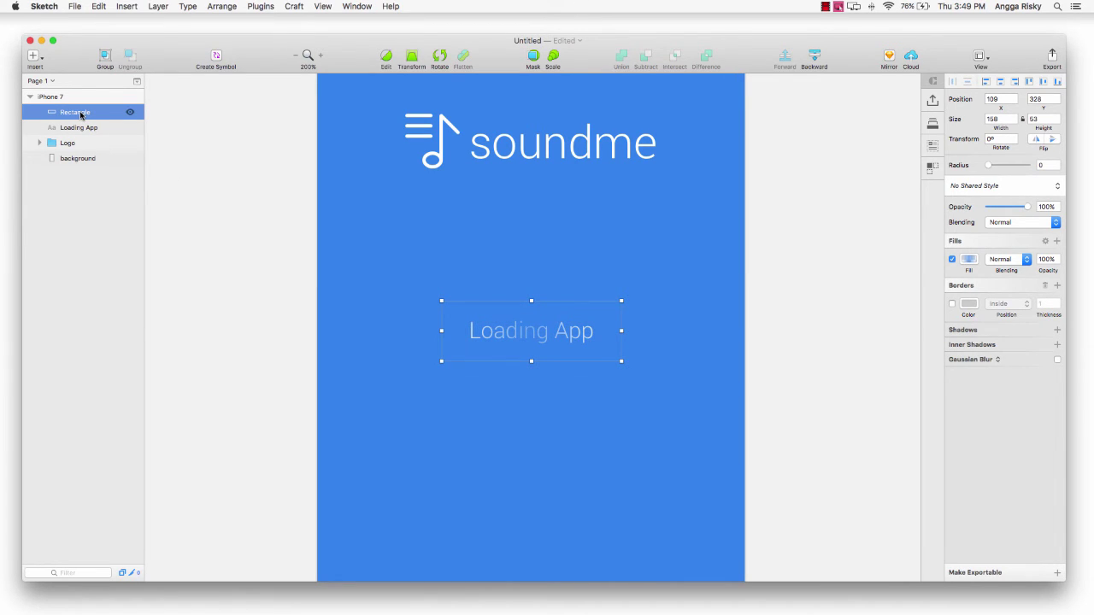
double_click(82, 114)
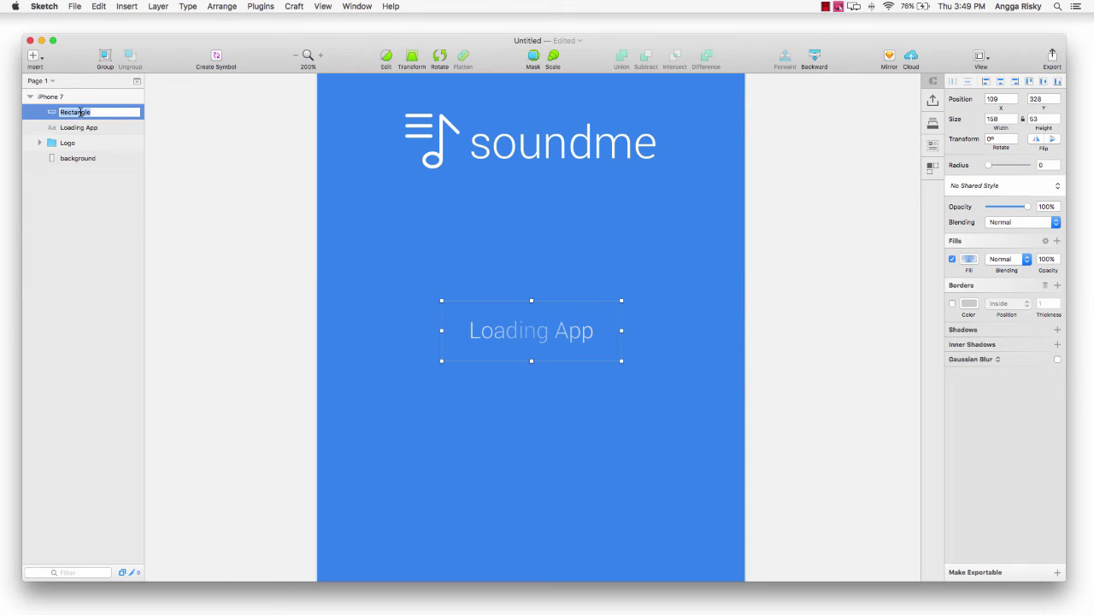
text(B)
key(Return)
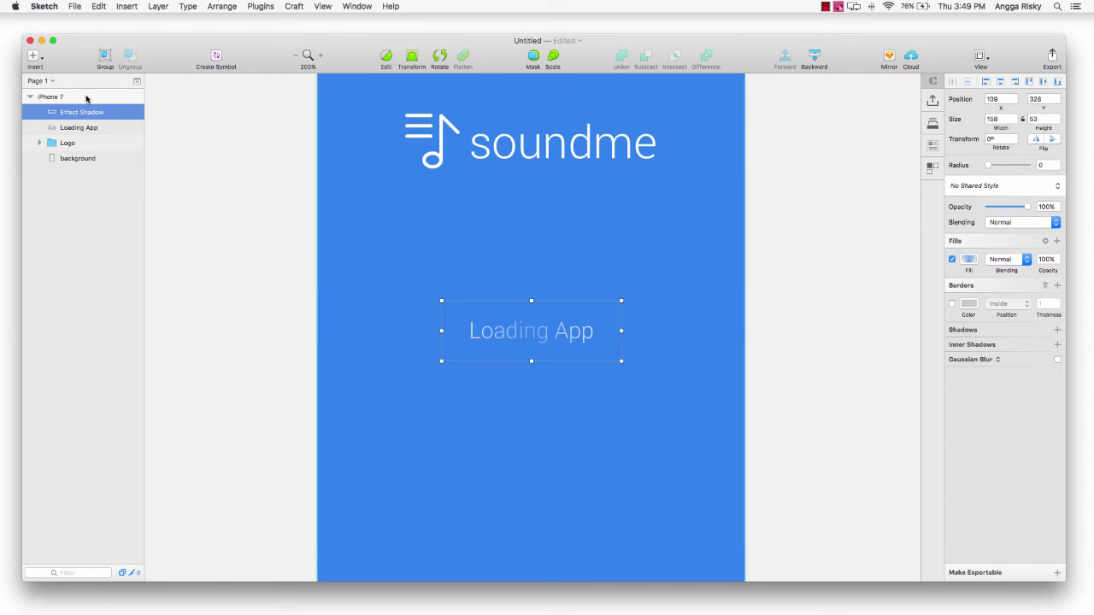
click(86, 97)
key(super+0)
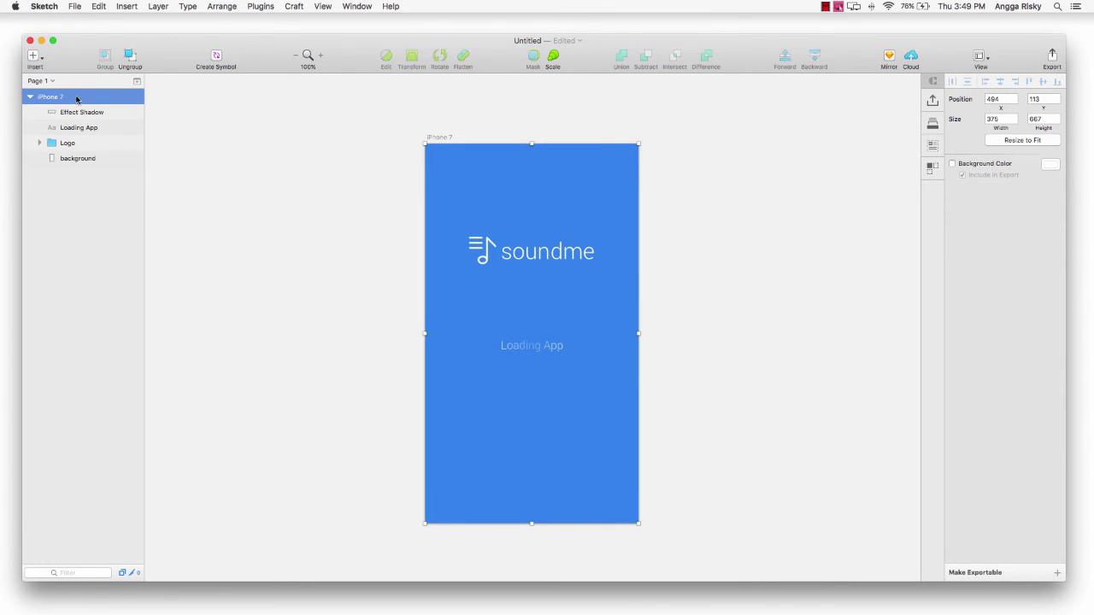
Collapse the iPhone 7 artboard's layers and choose Plugins > Send to Flinto
click(30, 97)
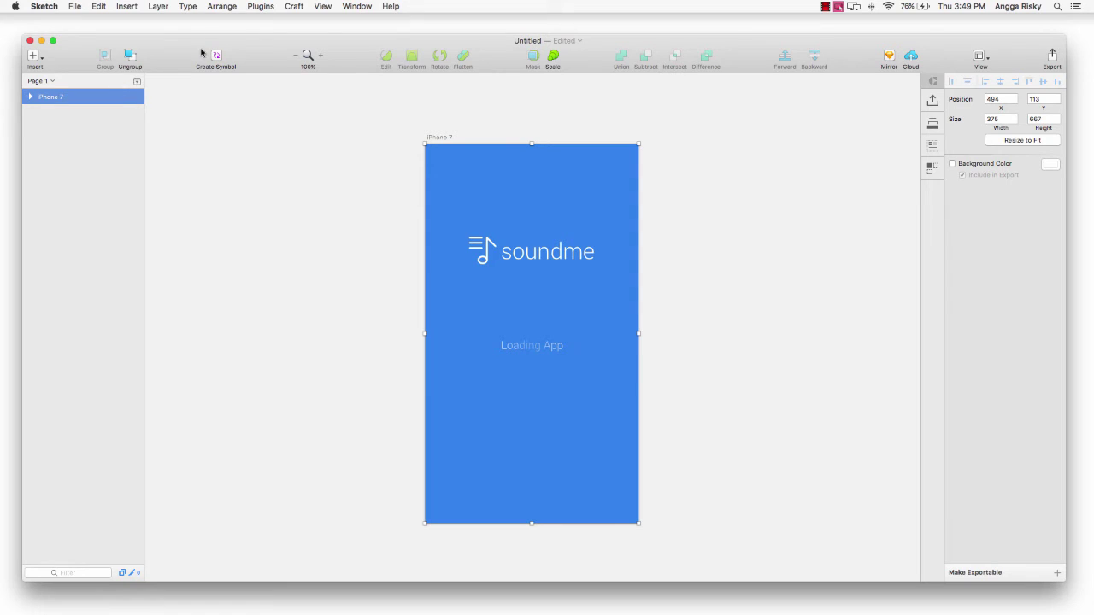
click(261, 7)
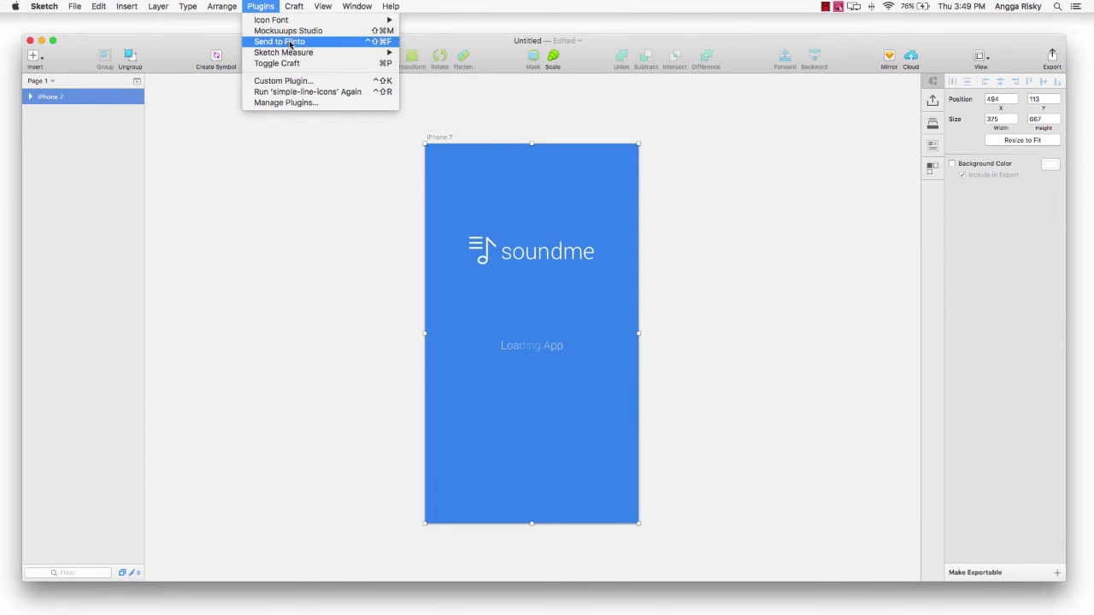
click(291, 42)
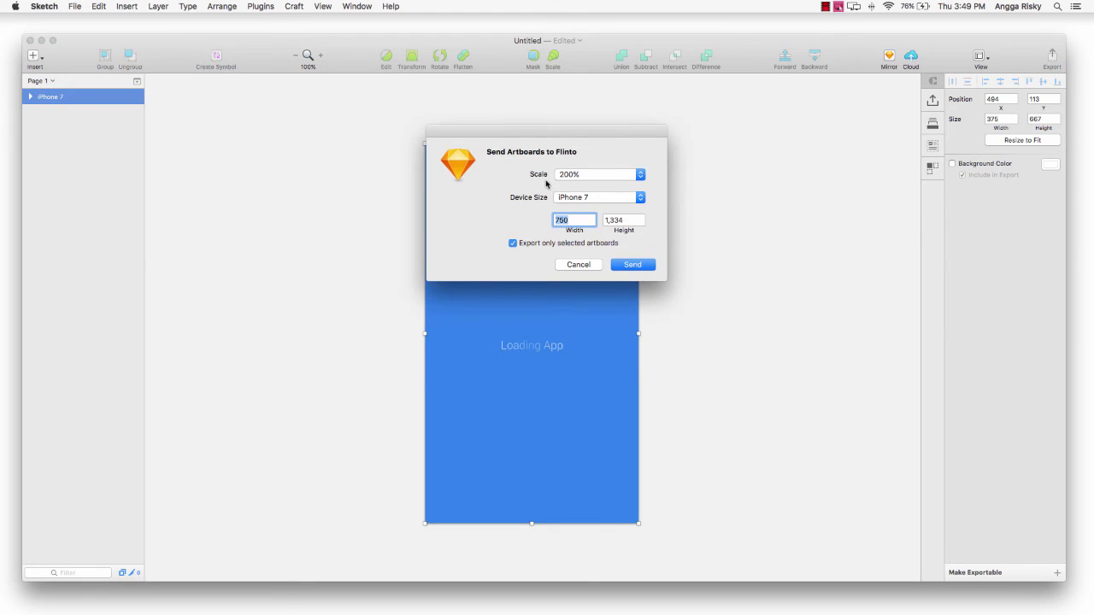
Send the iPhone 7 artboard to Flinto at 100% export scale
click(623, 175)
click(586, 155)
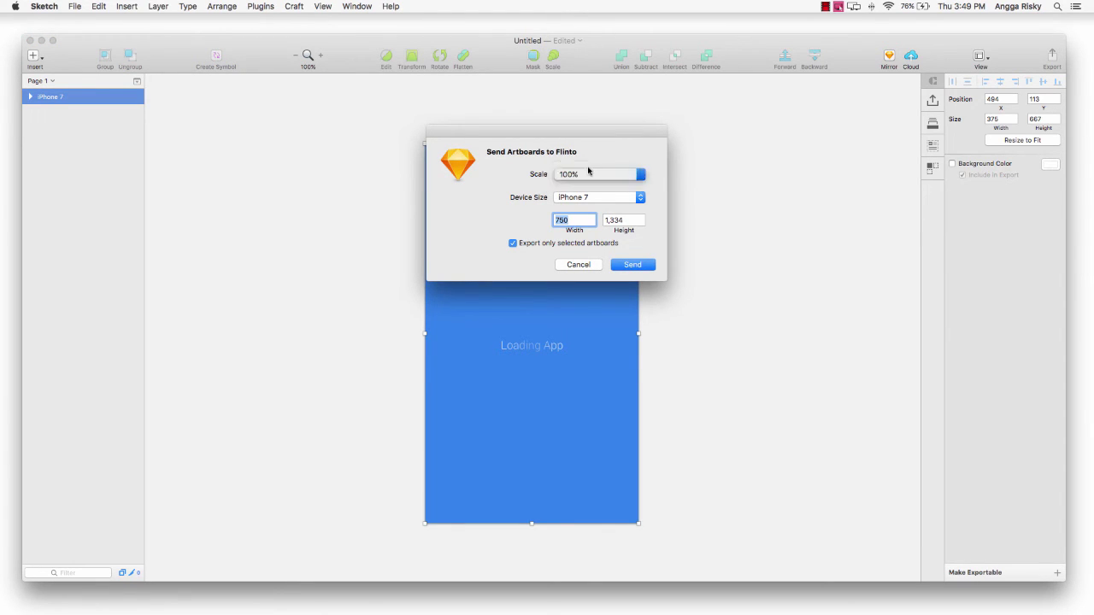
click(625, 266)
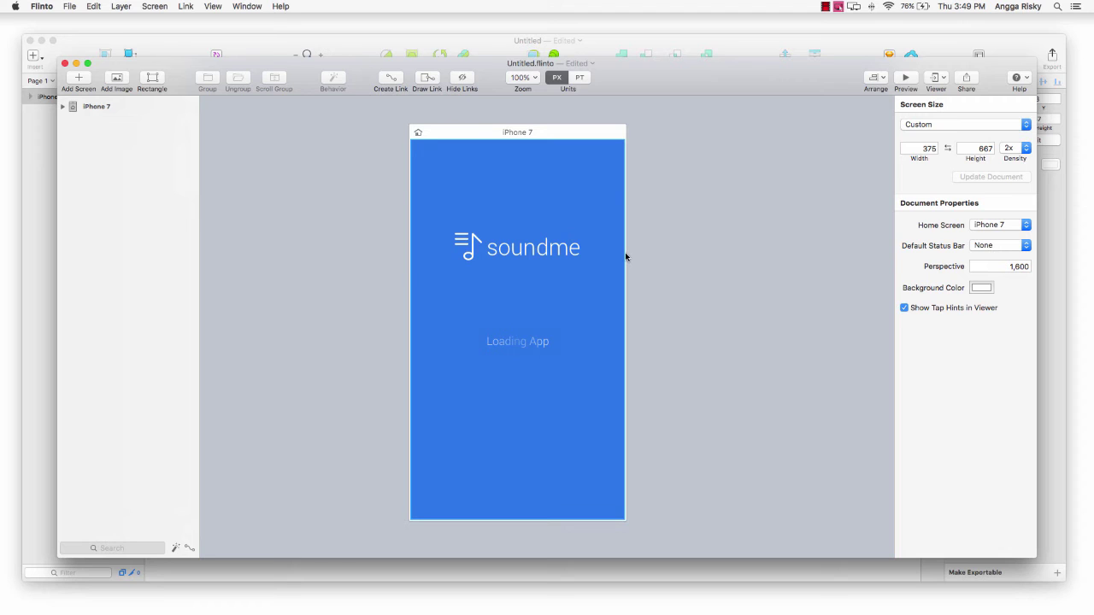
Group the Effect Shadow and Loading App layers into a group named Effect Text
click(62, 106)
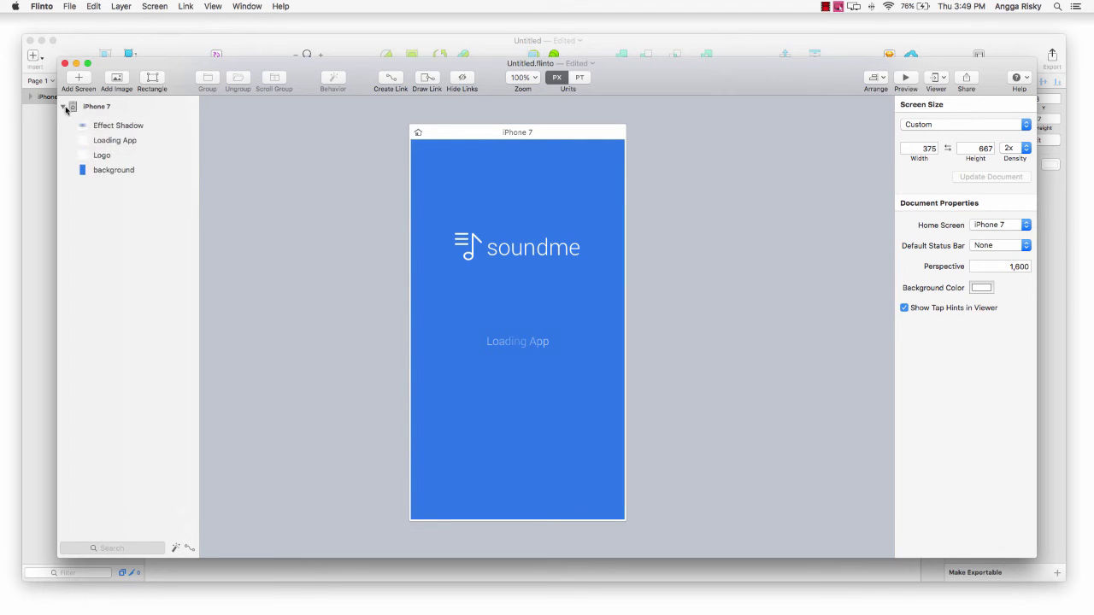
click(113, 128)
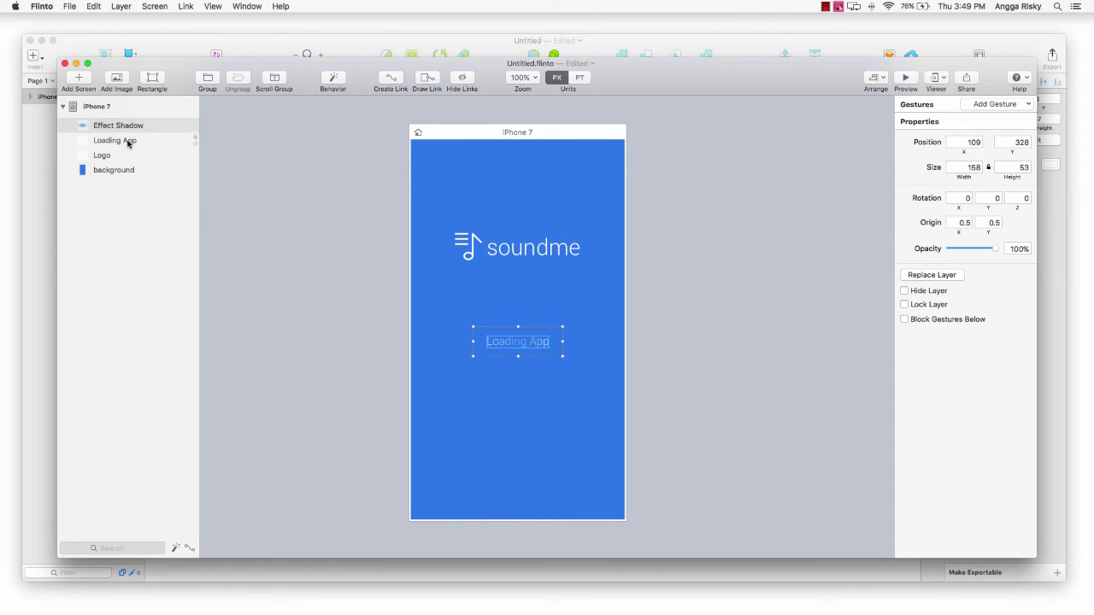
shift+click(127, 143)
right_click(136, 130)
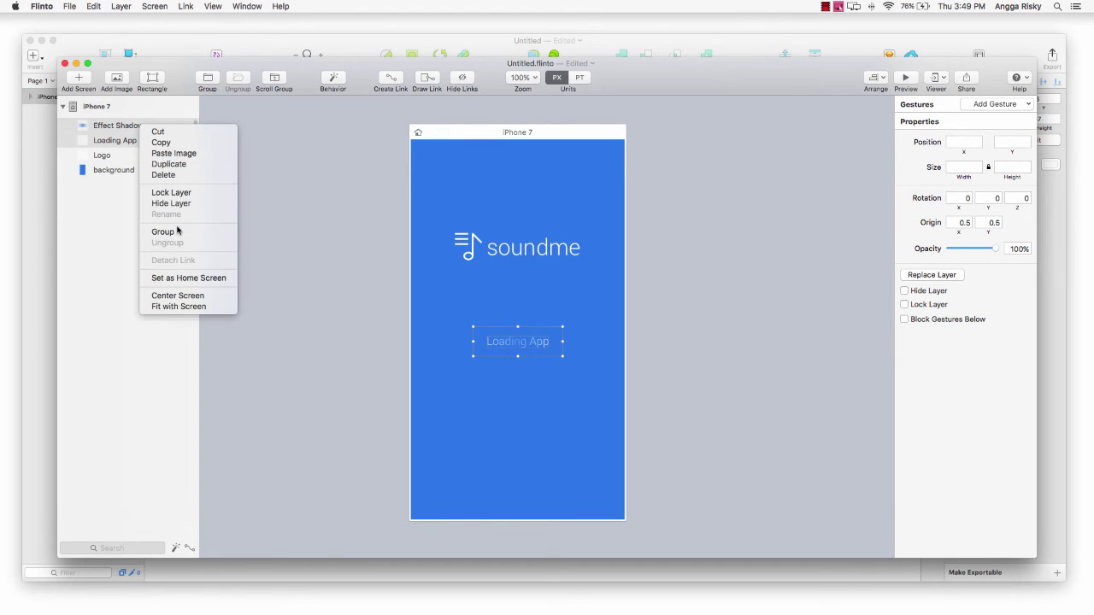
click(179, 234)
double_click(112, 126)
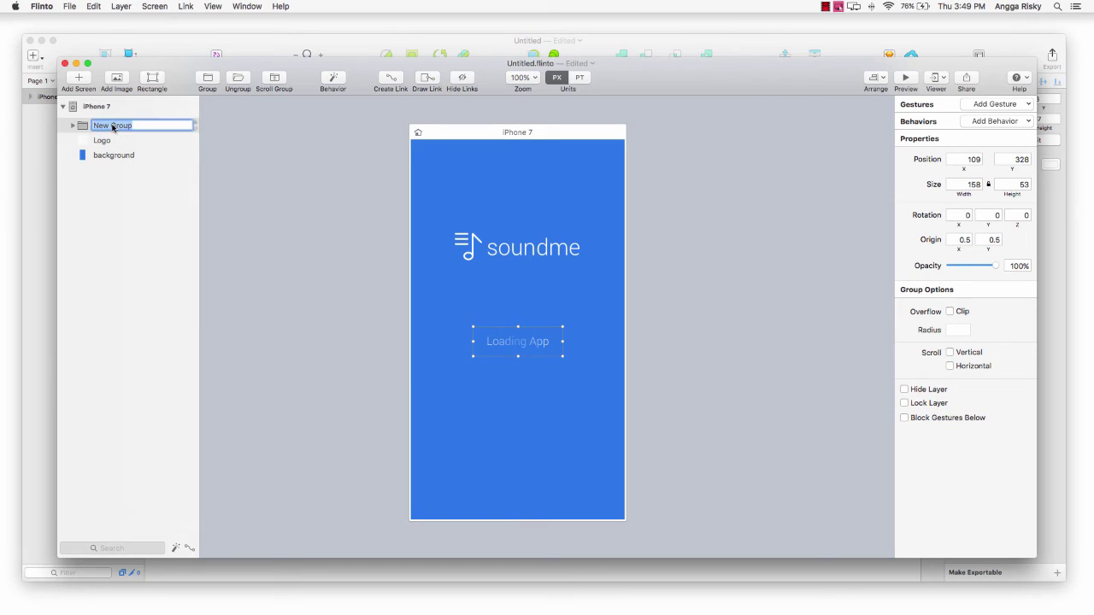
text(Effect Te)
text(xt)
key(Return)
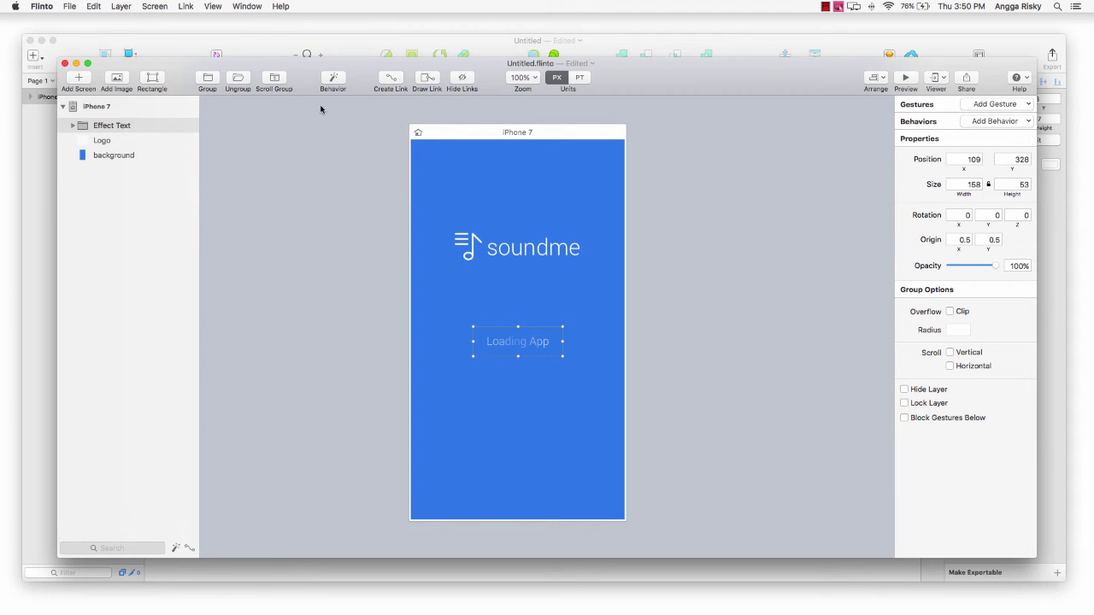
Add a behavior to the Effect Text group, reset zoom to 100%, and save the Behavior Designer
click(334, 81)
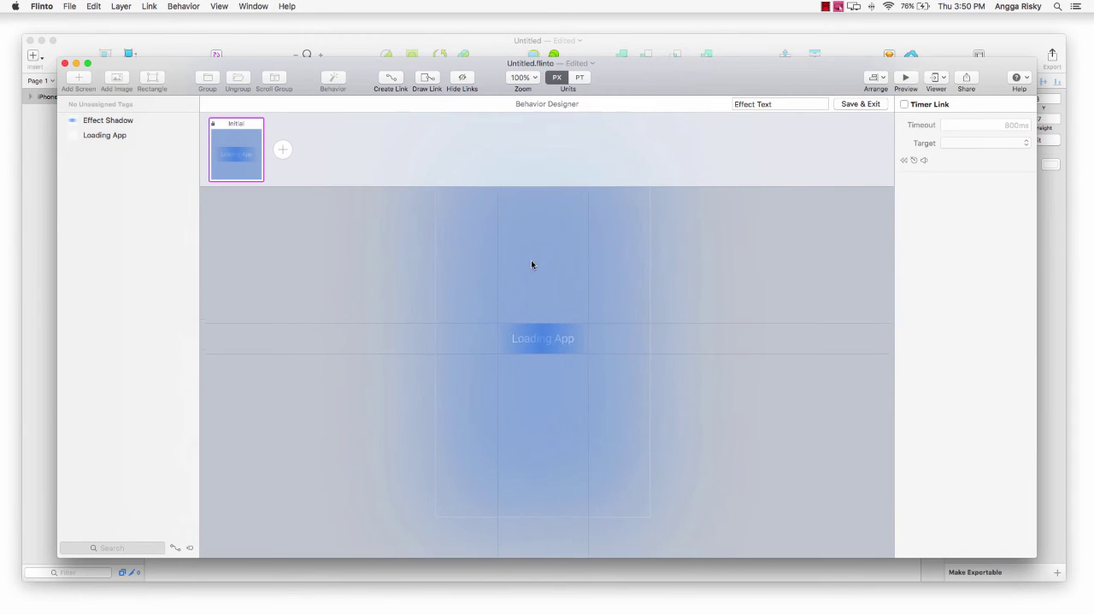
scroll(530, 265, up, 5)
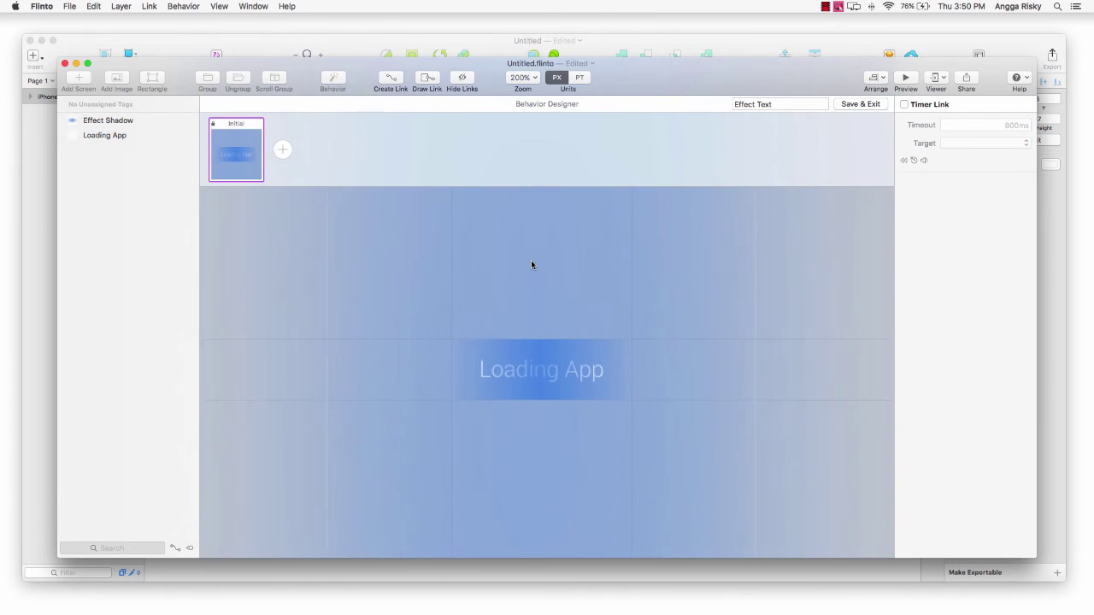
key(super+0)
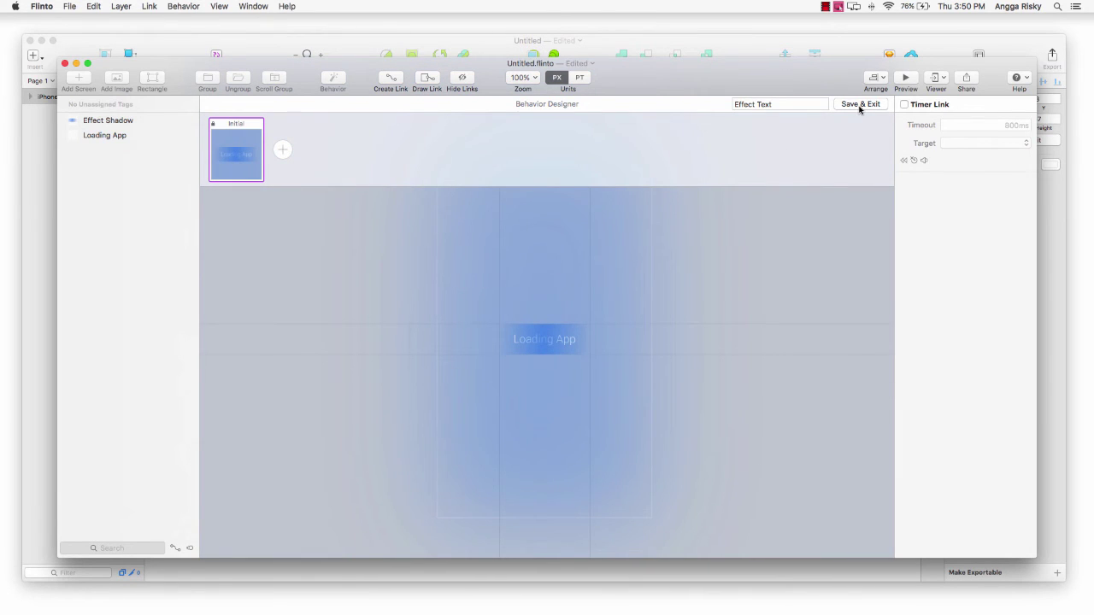
click(860, 104)
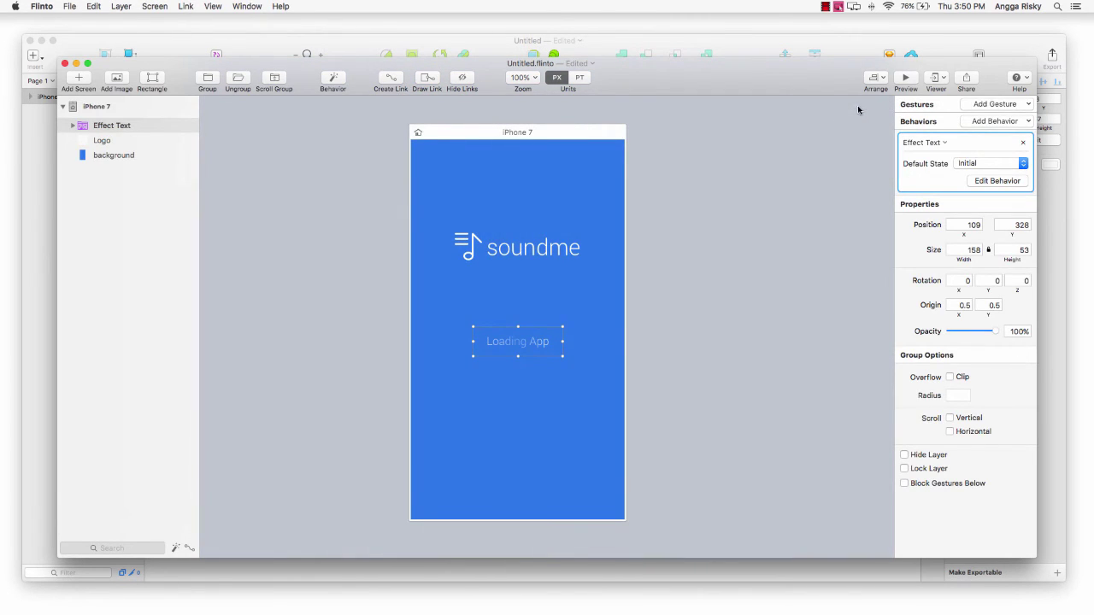
Move Effect Shadow to the right of 'Loading App', then reopen the Effect Text behavior for editing
mouse_move(74, 127)
click(73, 126)
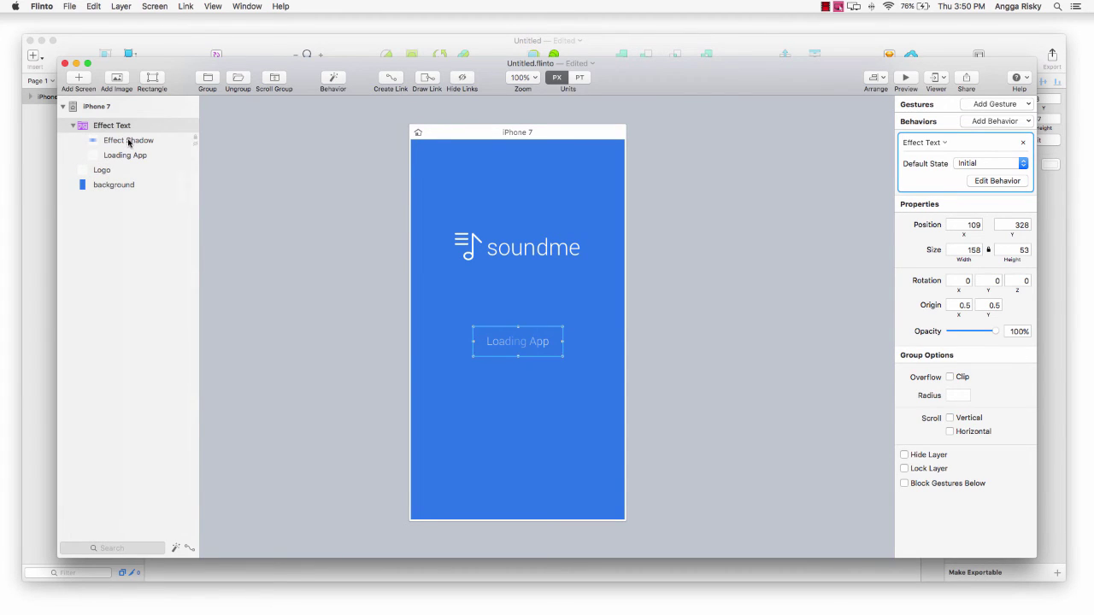
click(130, 143)
key(super+plus)
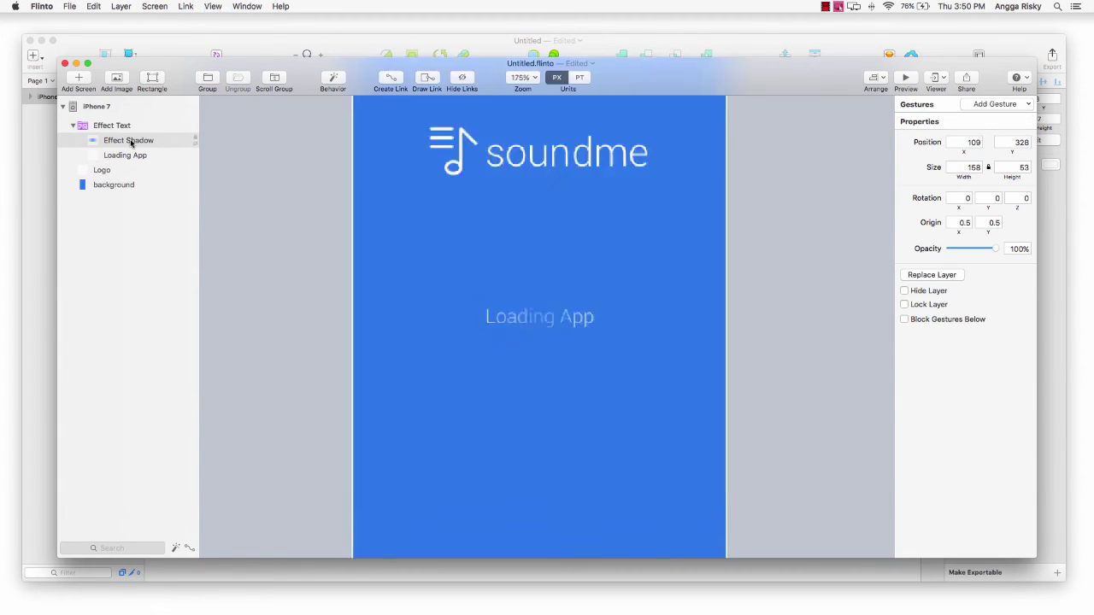
drag(539, 315, 712, 315)
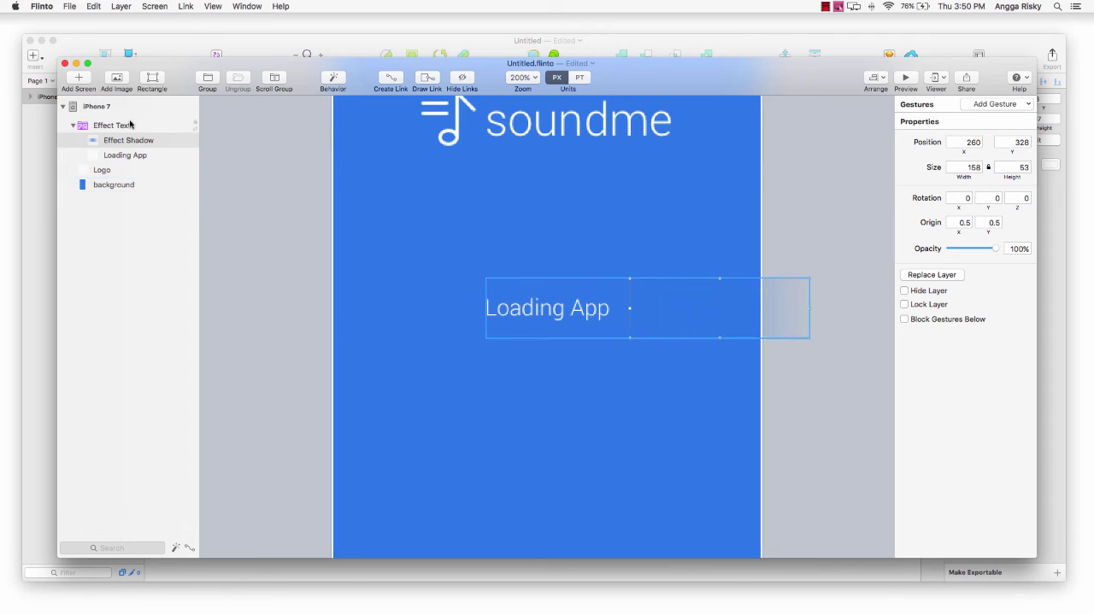
click(115, 128)
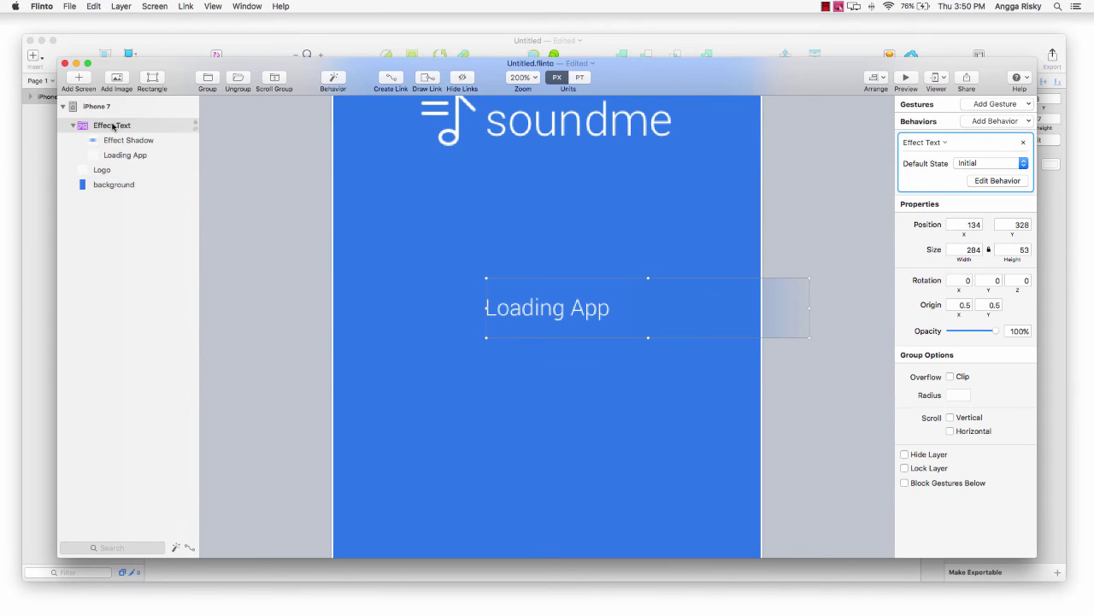
click(1007, 181)
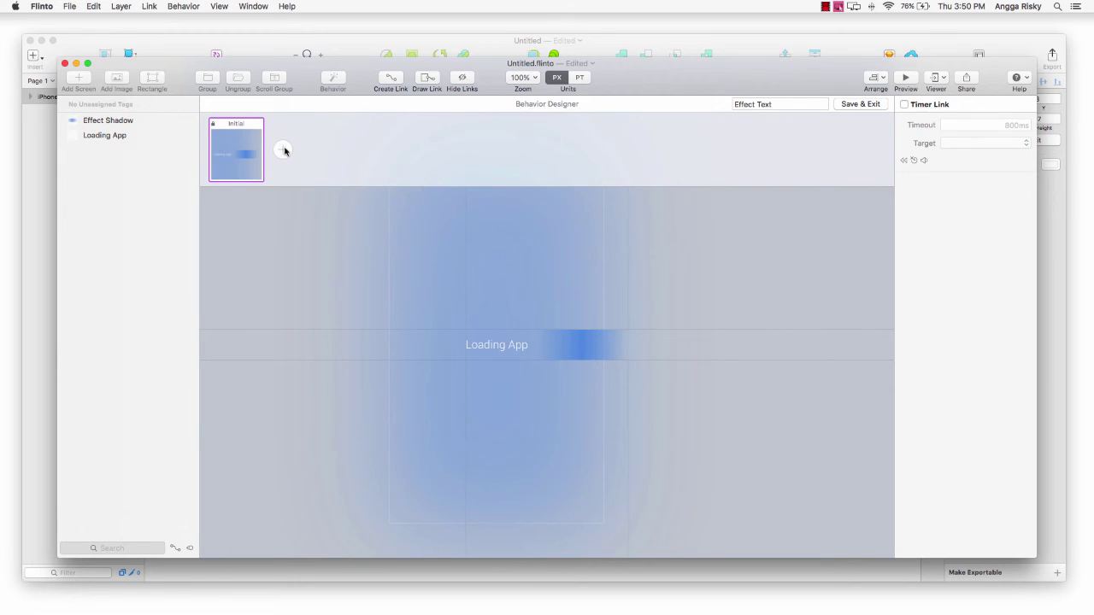
Add a behavior state named Left with Effect Shadow moved left of 'Loading App' (x −158)
click(284, 151)
double_click(299, 124)
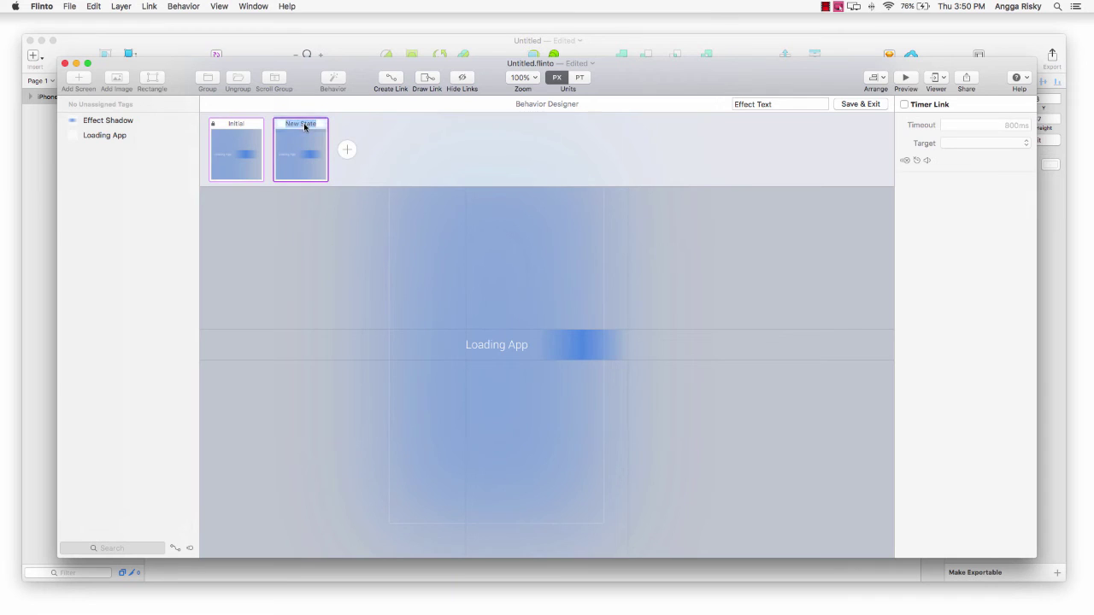
text(Left)
key(Return)
click(606, 349)
drag(591, 351, 420, 345)
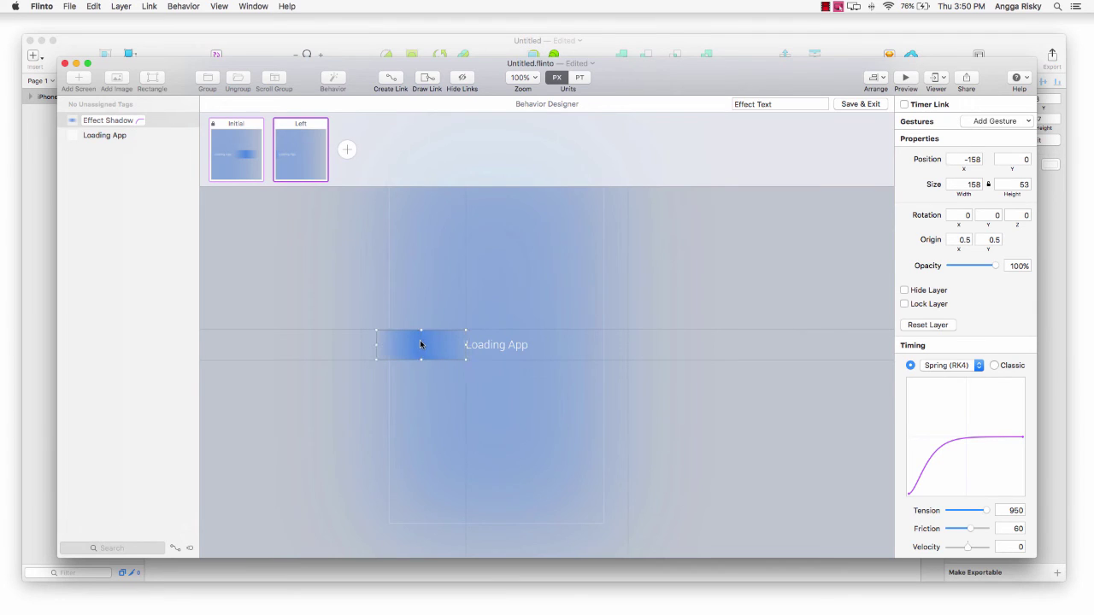
click(583, 266)
click(237, 161)
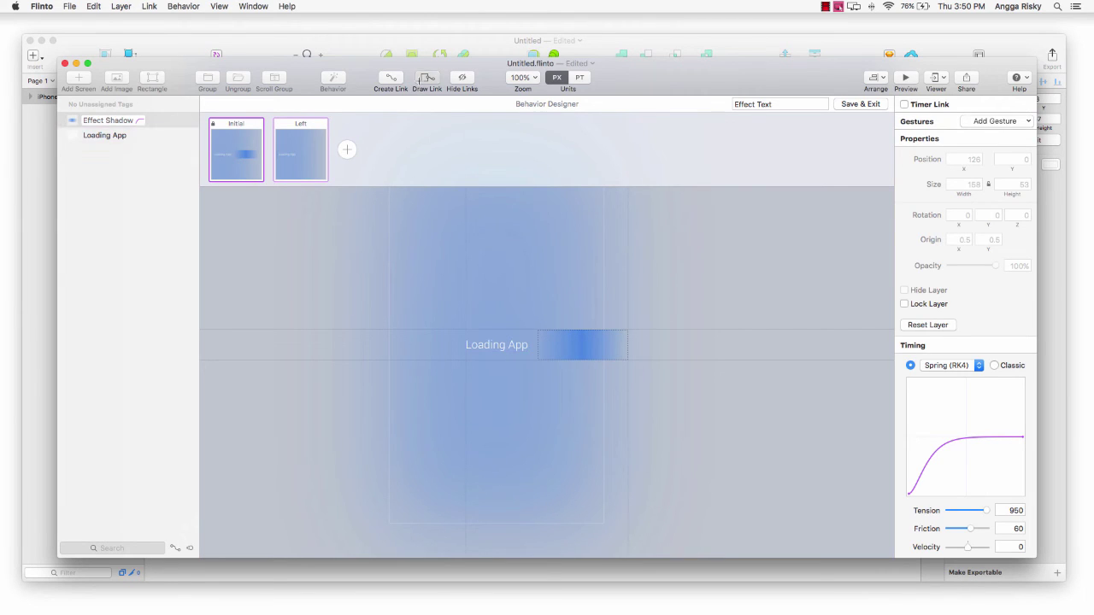
Draw a tap link hotspot over 'Loading App' in Initial that targets the Left state
click(427, 79)
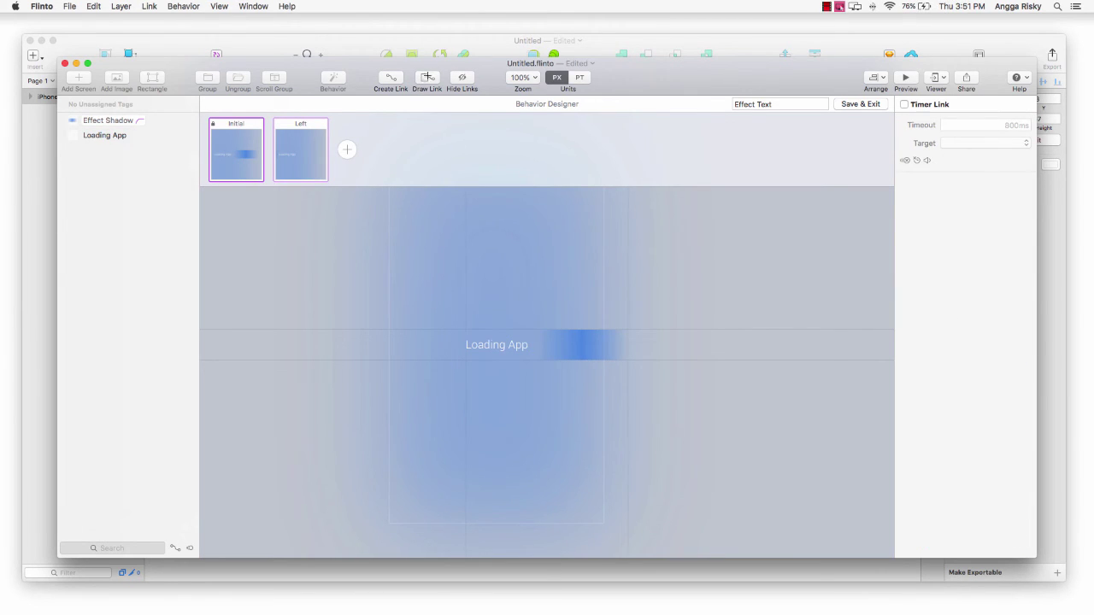
drag(461, 334, 532, 359)
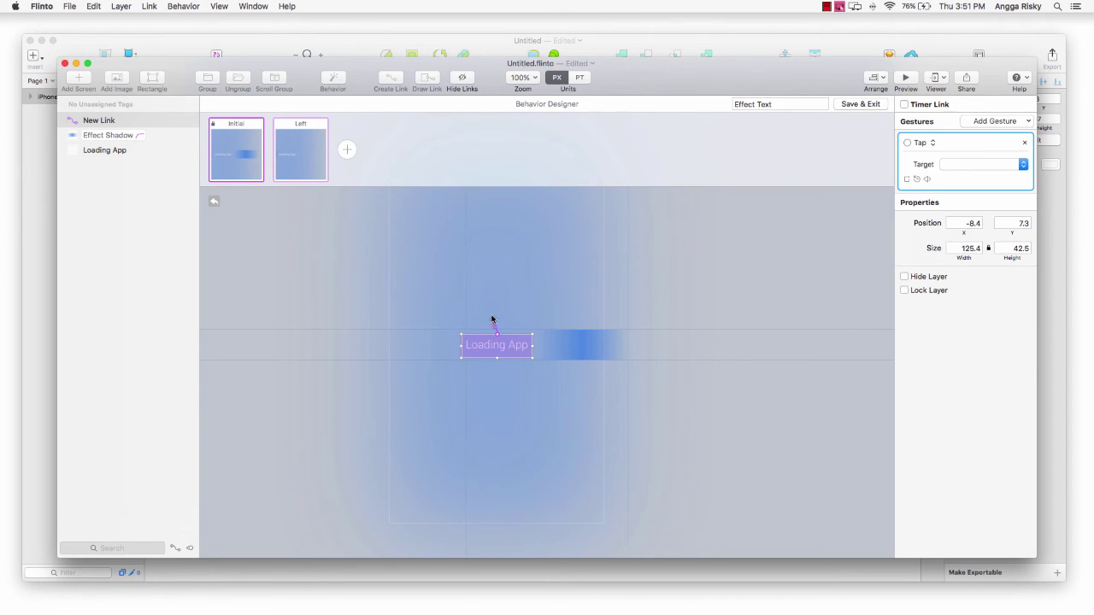
drag(496, 322, 302, 155)
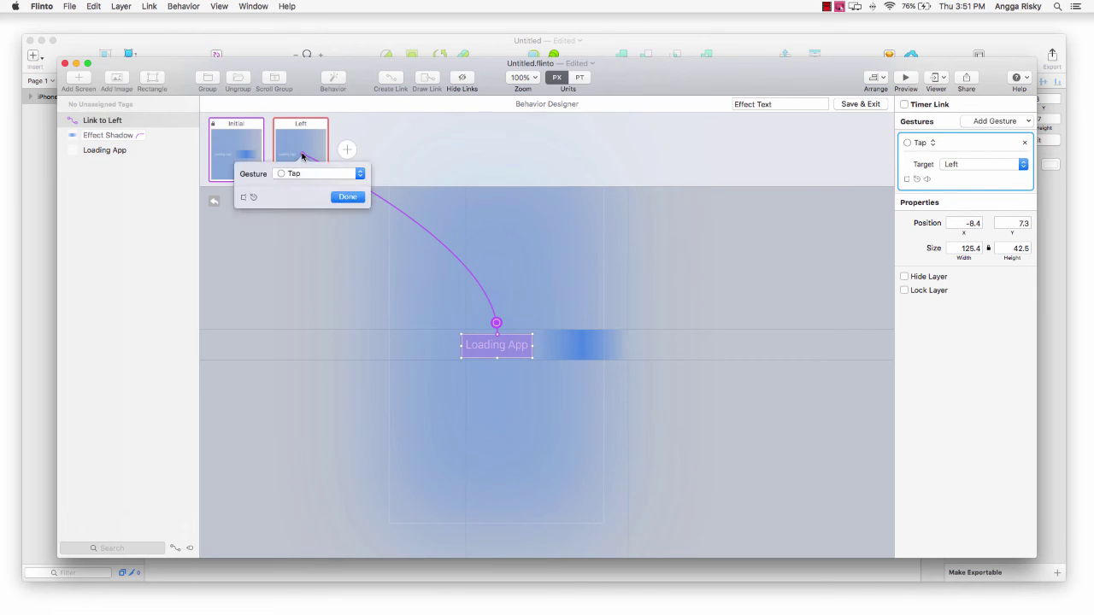
click(347, 198)
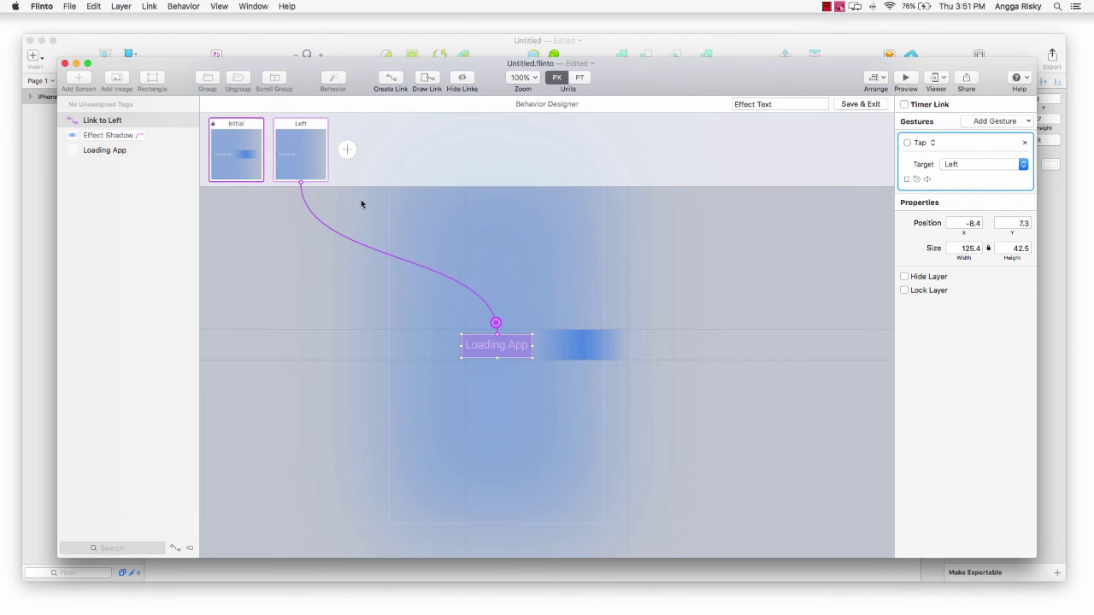
In the Left state, select the Effect Shadow layer to show its timing settings
click(298, 159)
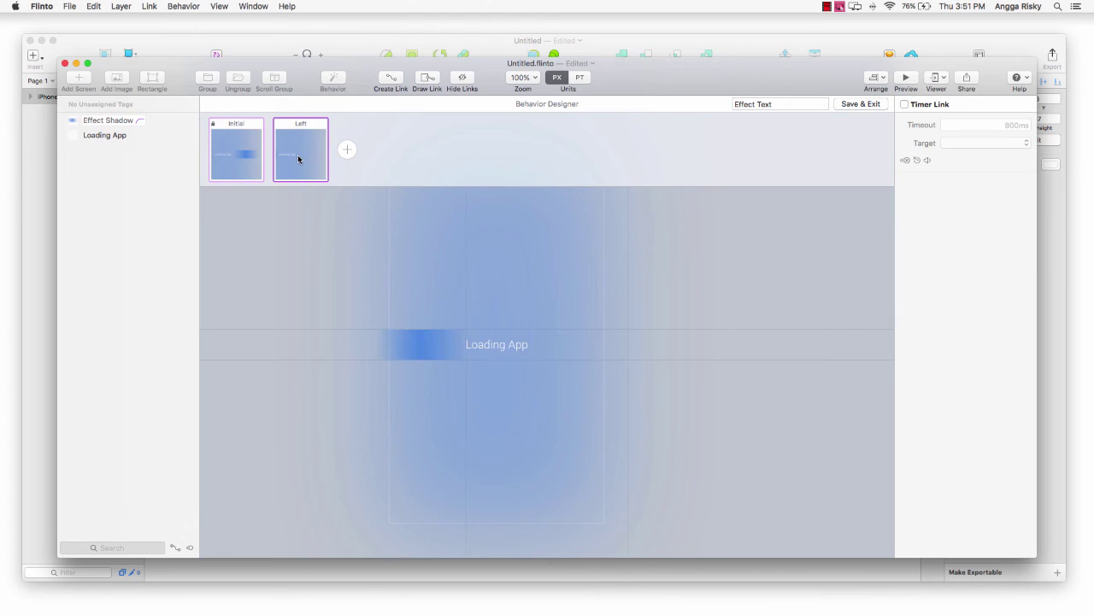
click(499, 350)
click(429, 343)
click(429, 343)
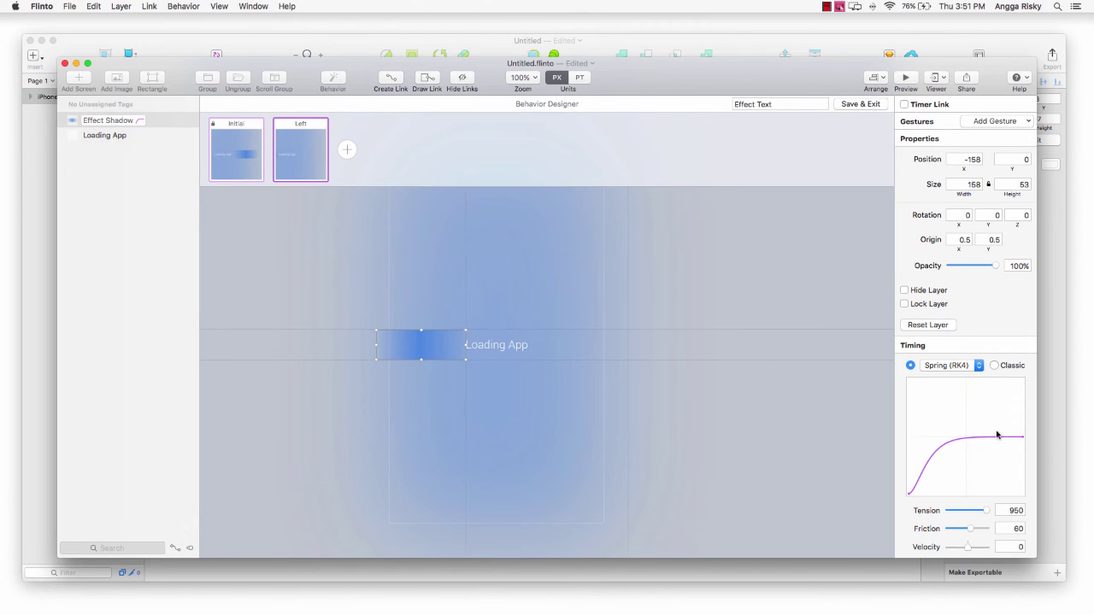
Give Effect Shadow's Left transition Classic timing, a 475ms duration, and an ease-in curve
click(995, 366)
scroll(921, 399, down, 2)
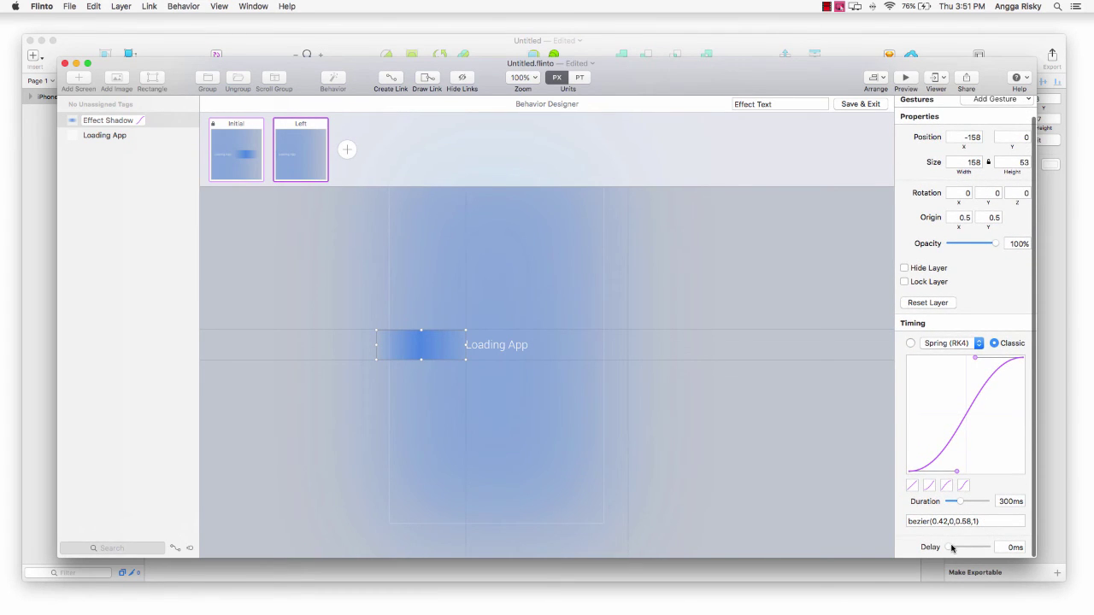
drag(951, 547, 946, 547)
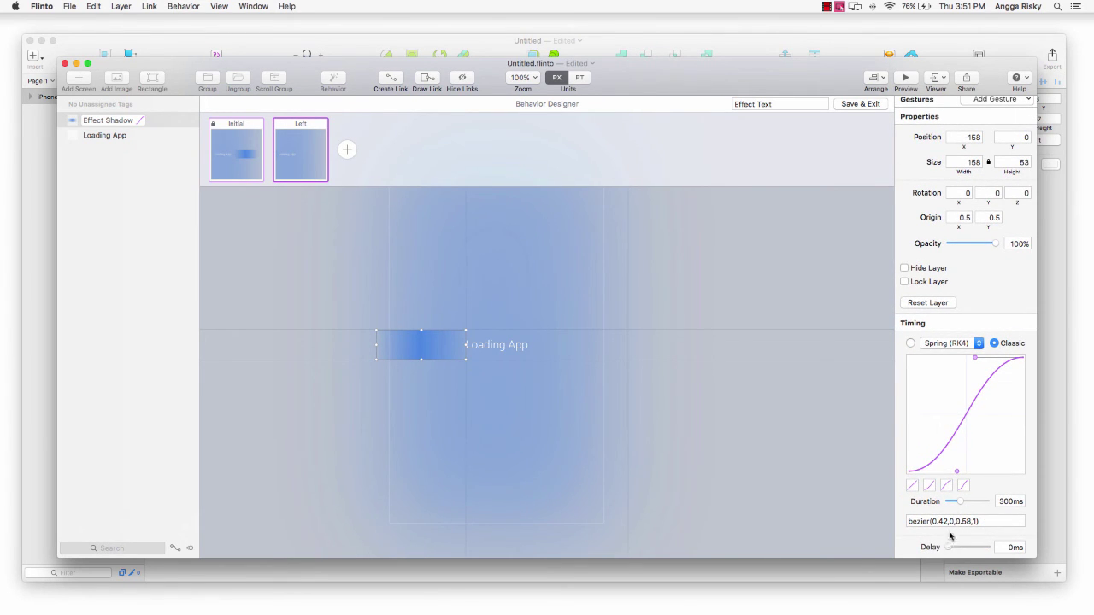
drag(960, 502, 990, 504)
click(930, 486)
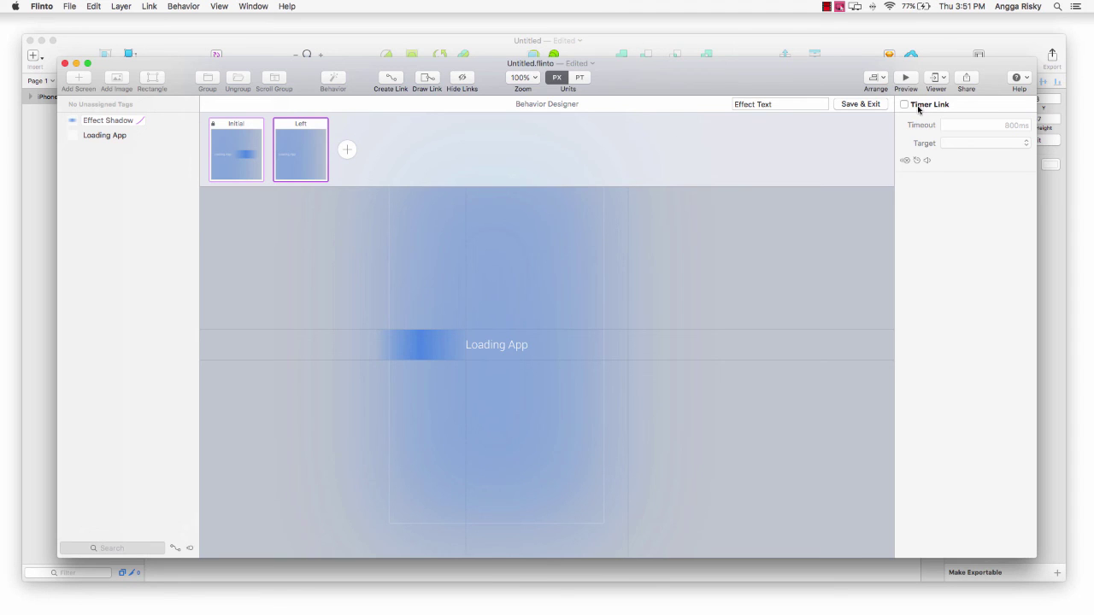
On the Left state, add a 1000ms timer link targeting Initial
click(919, 106)
click(992, 125)
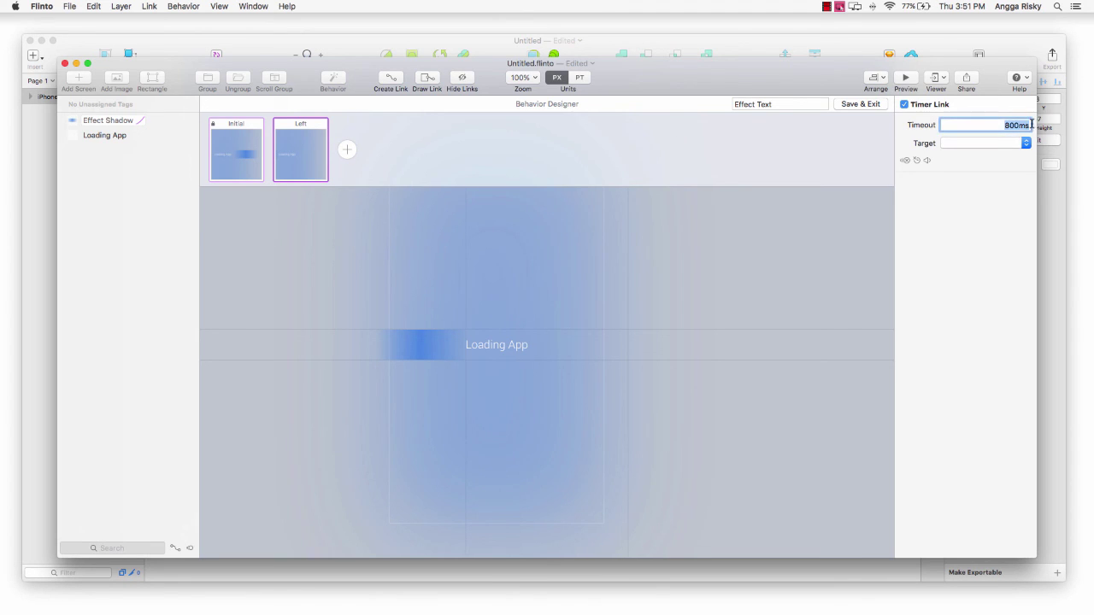
text(10)
click(1026, 143)
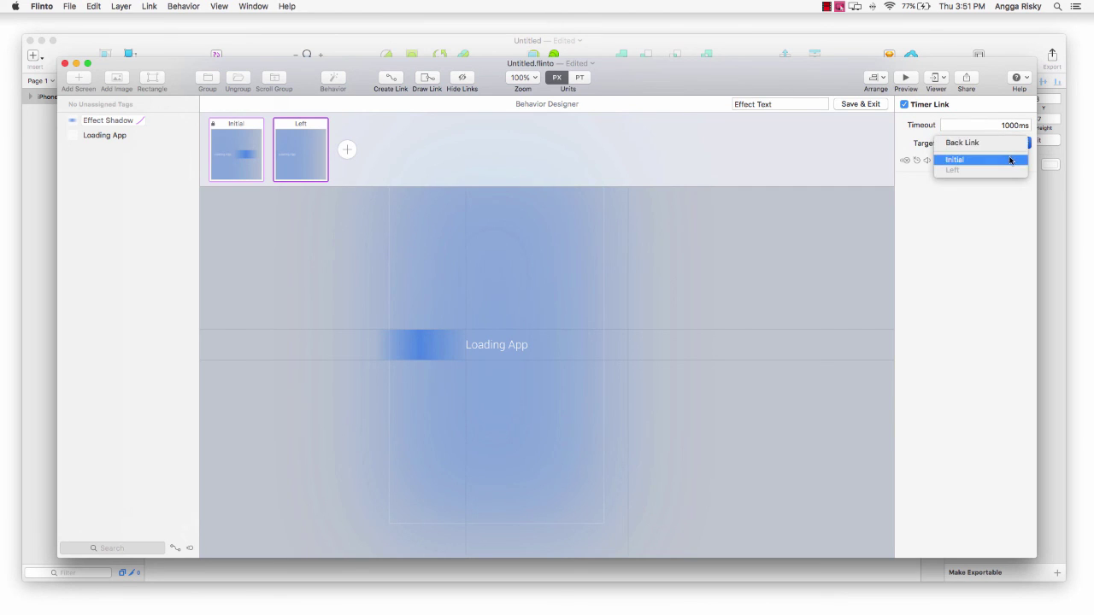
click(1009, 160)
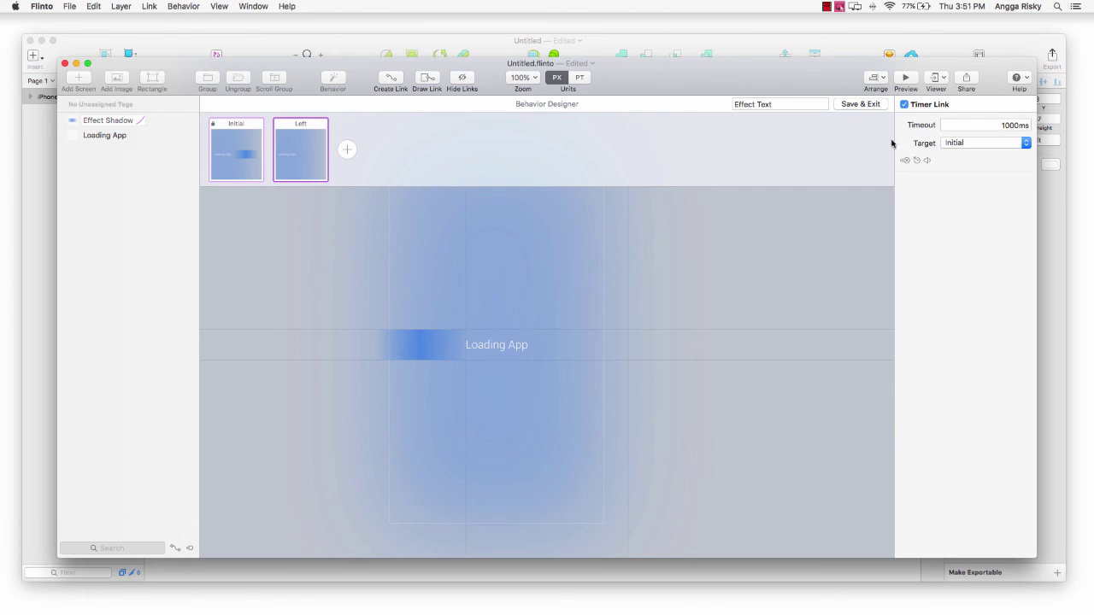
On the Initial state, add a 1000ms timer link targeting Left
click(239, 125)
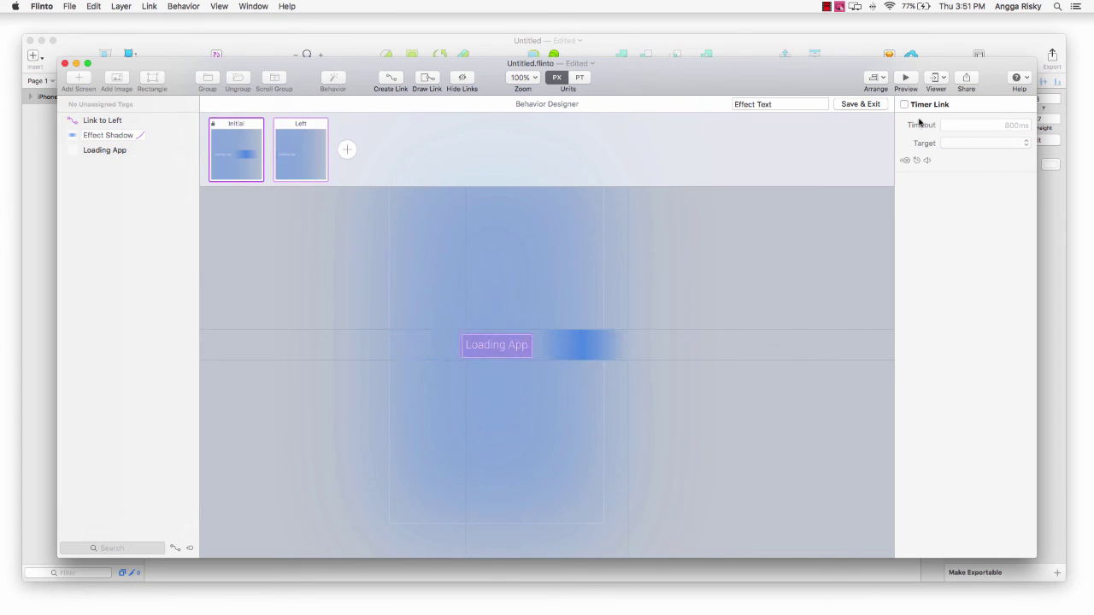
click(927, 107)
double_click(1032, 125)
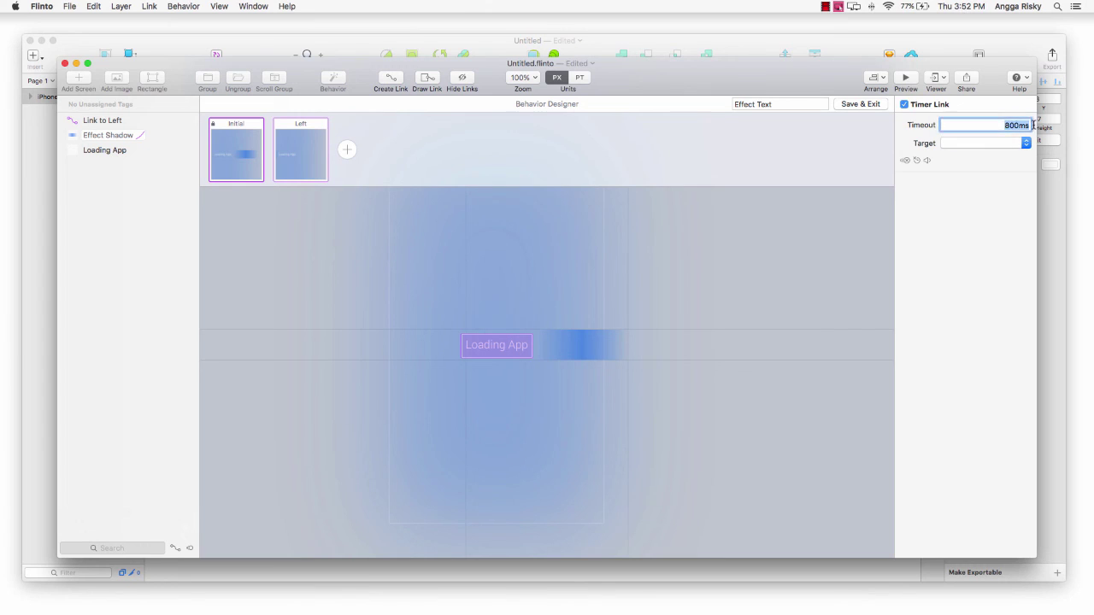
text(1)
text(000)
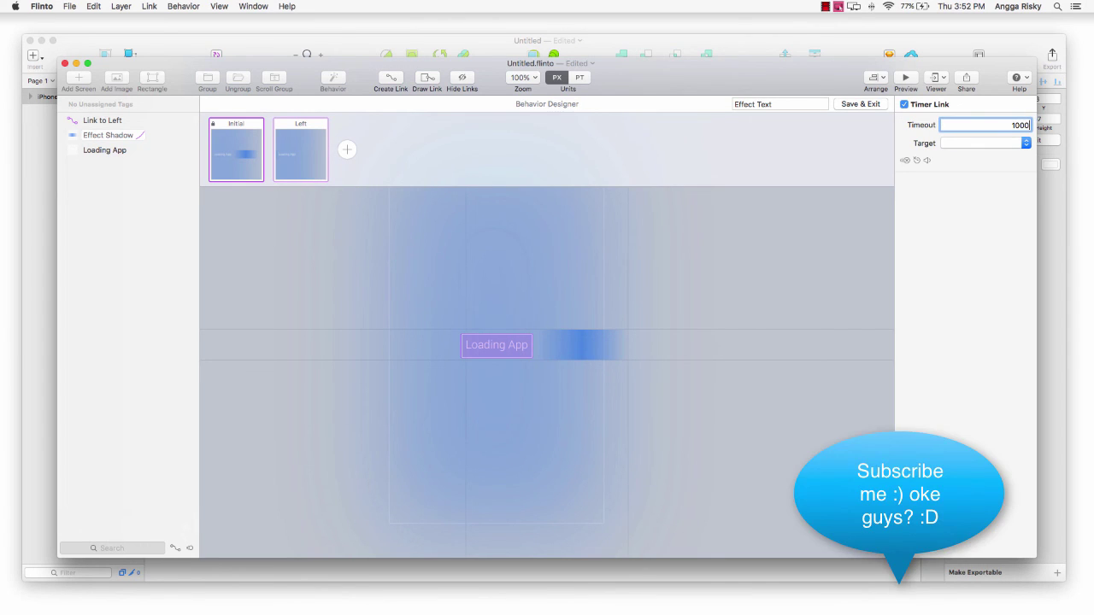
key(Return)
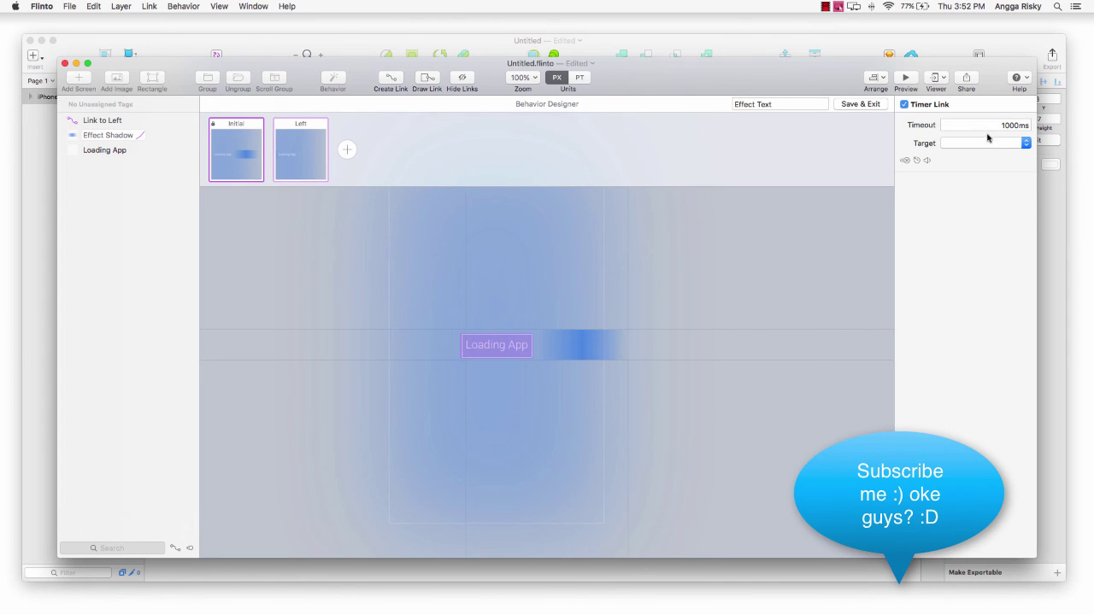
click(987, 143)
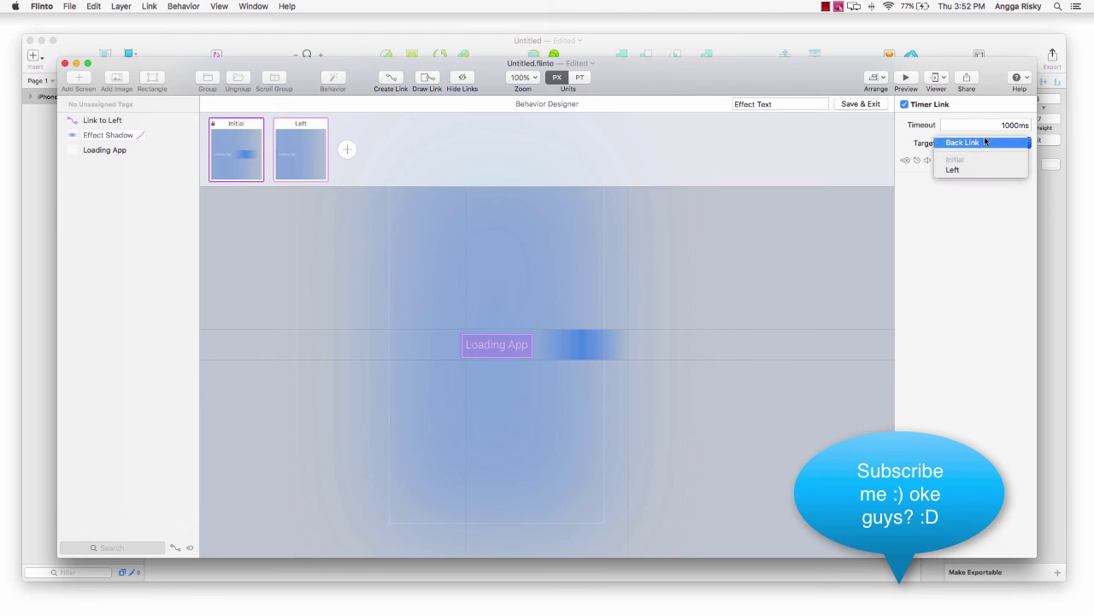
click(978, 170)
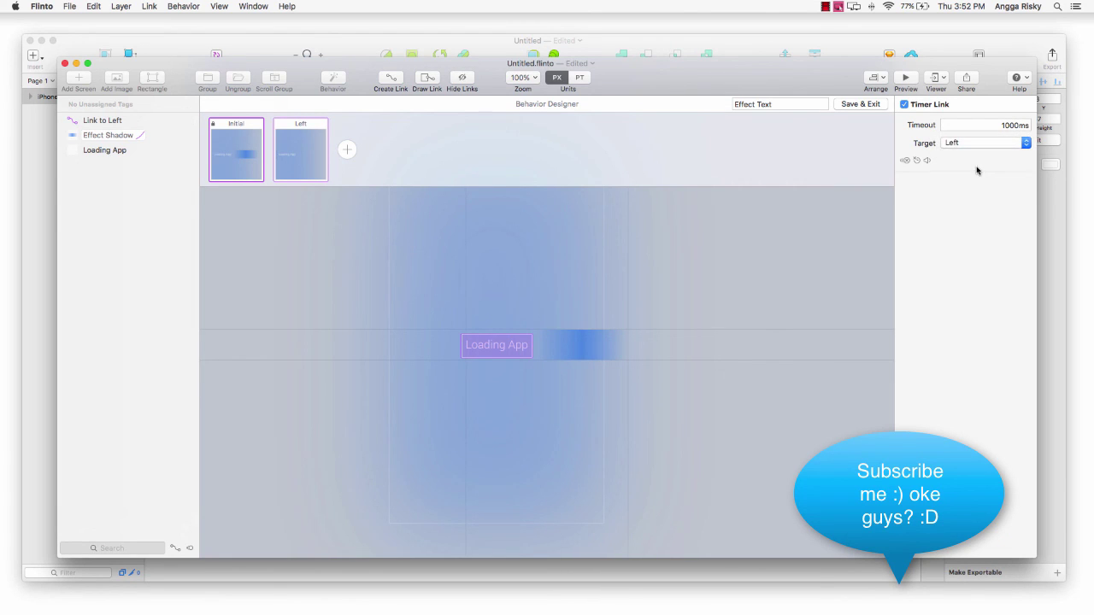
Preview the prototype to watch the Loading App shadow gradient loop on the soundme splash
click(906, 78)
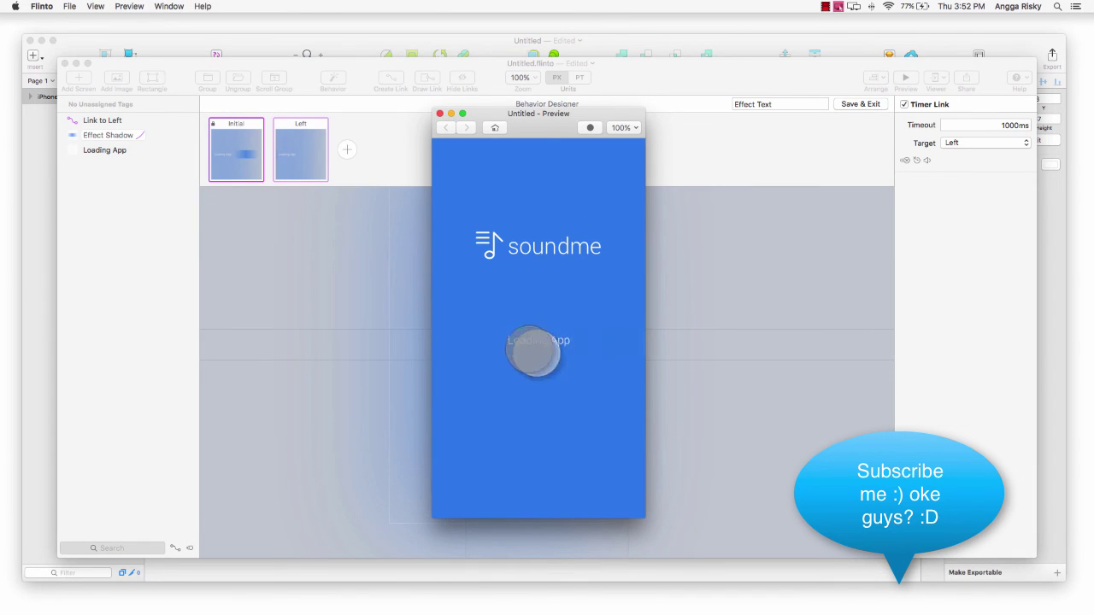